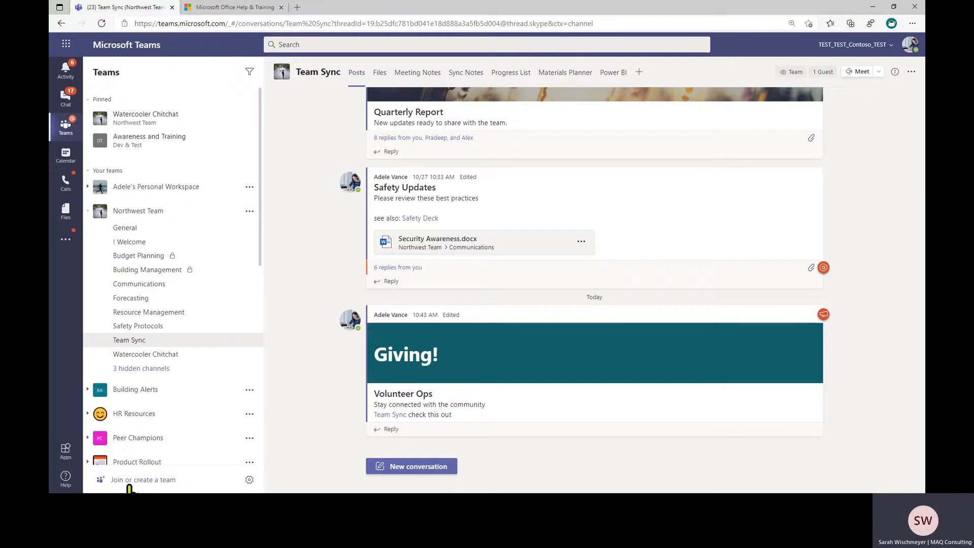
# Start creating a private team from scratch, then abandon it before giving it a name
pyautogui.click(133, 479)
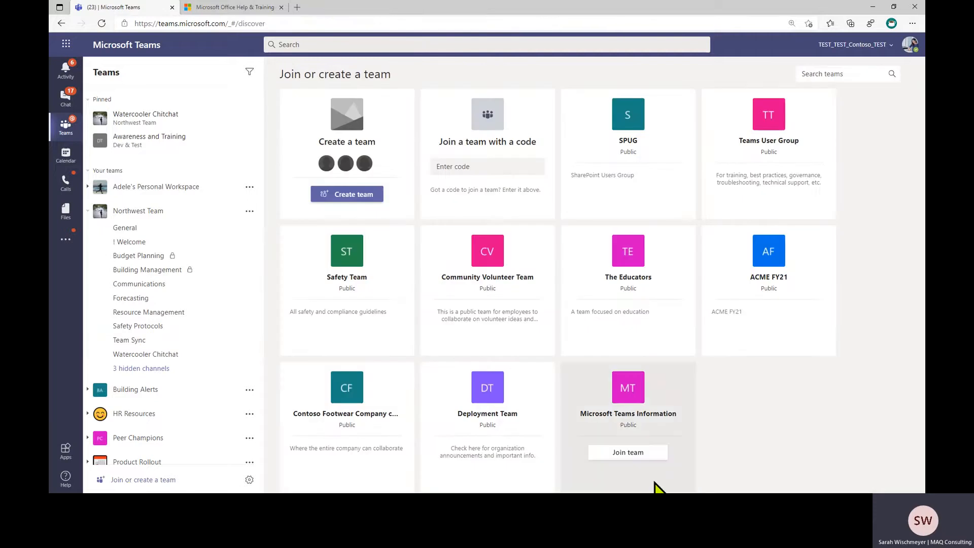
pyautogui.click(346, 201)
pyautogui.click(343, 200)
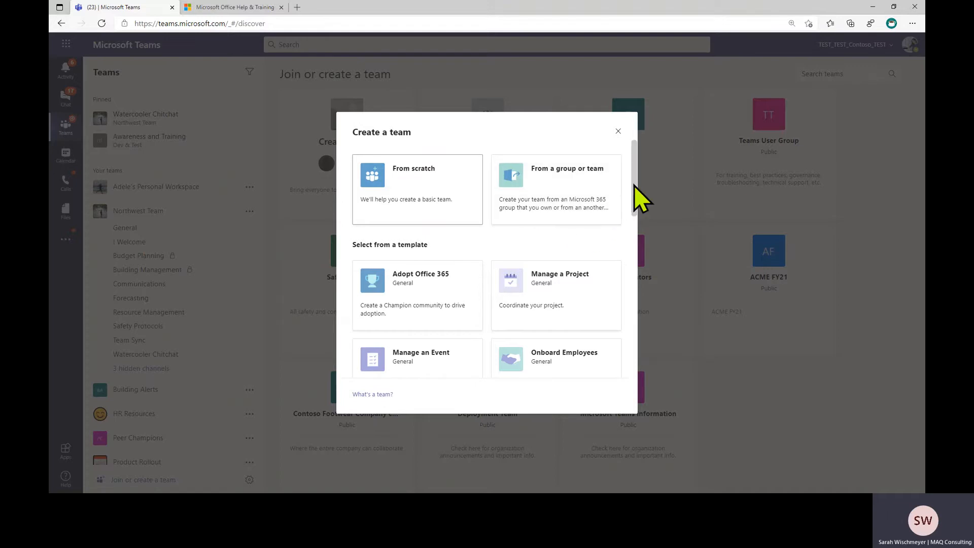
pyautogui.moveTo(635, 186)
pyautogui.mouseDown()
pyautogui.moveTo(629, 339)
pyautogui.moveTo(635, 182)
pyautogui.mouseUp()
pyautogui.click(416, 187)
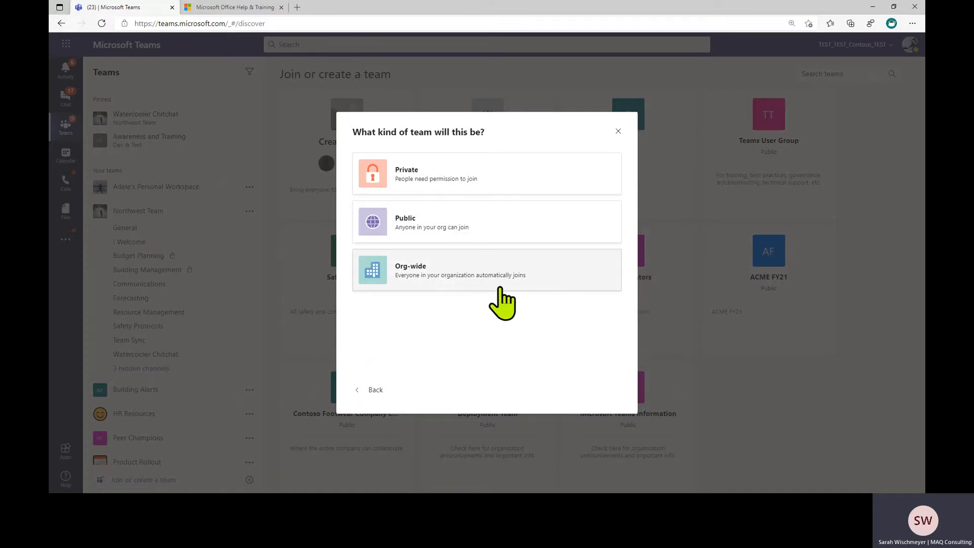
pyautogui.click(483, 177)
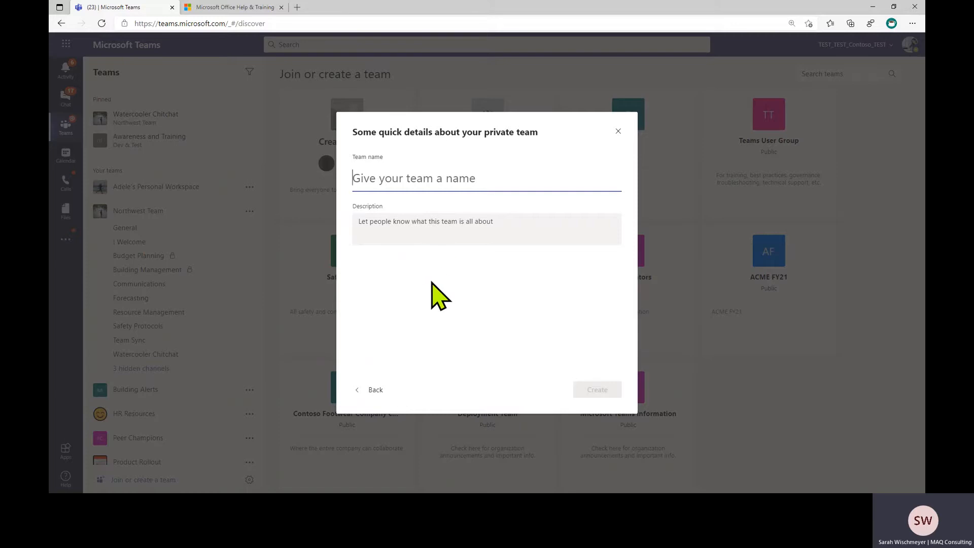
pyautogui.click(618, 132)
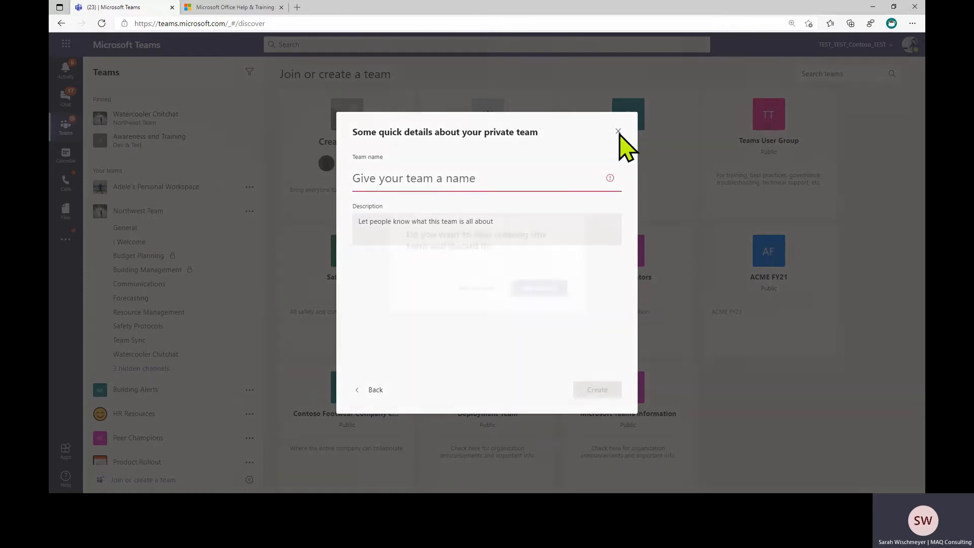
pyautogui.click(538, 289)
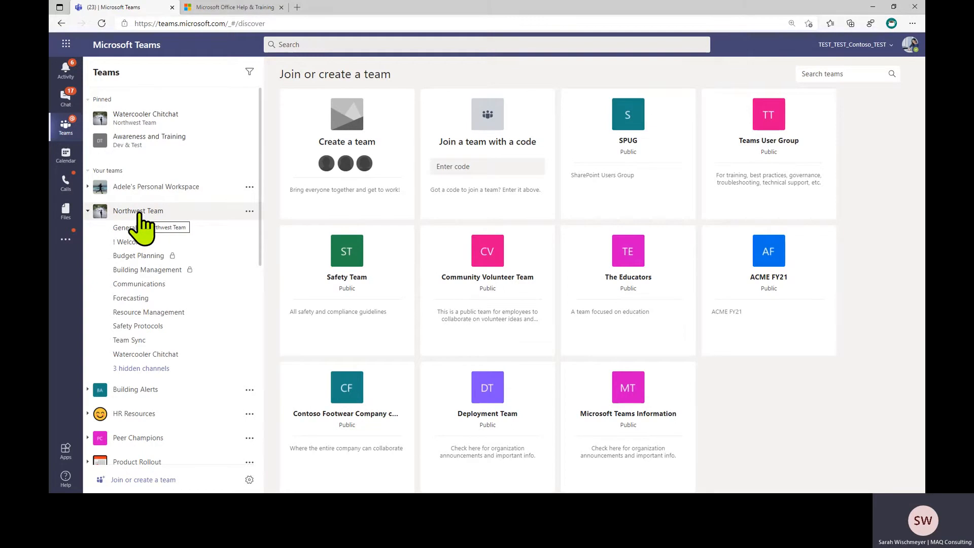
# Start archiving Northwest Team from the list of managed teams, then cancel the archiving
pyautogui.click(249, 212)
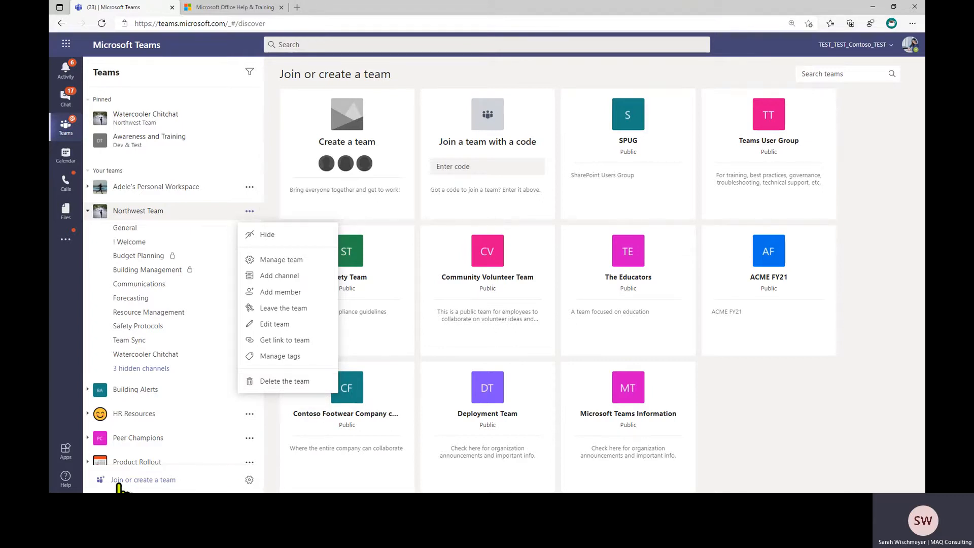
pyautogui.click(249, 480)
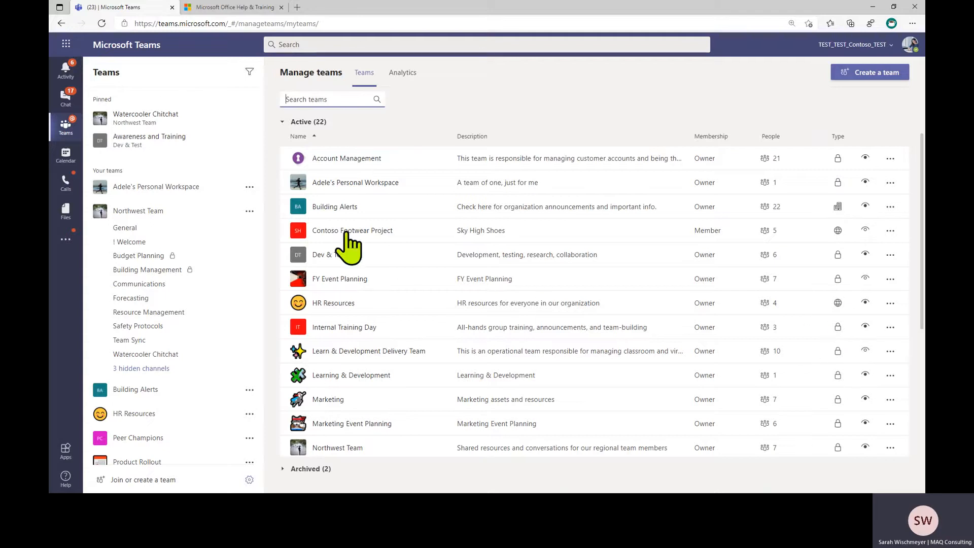
pyautogui.click(890, 448)
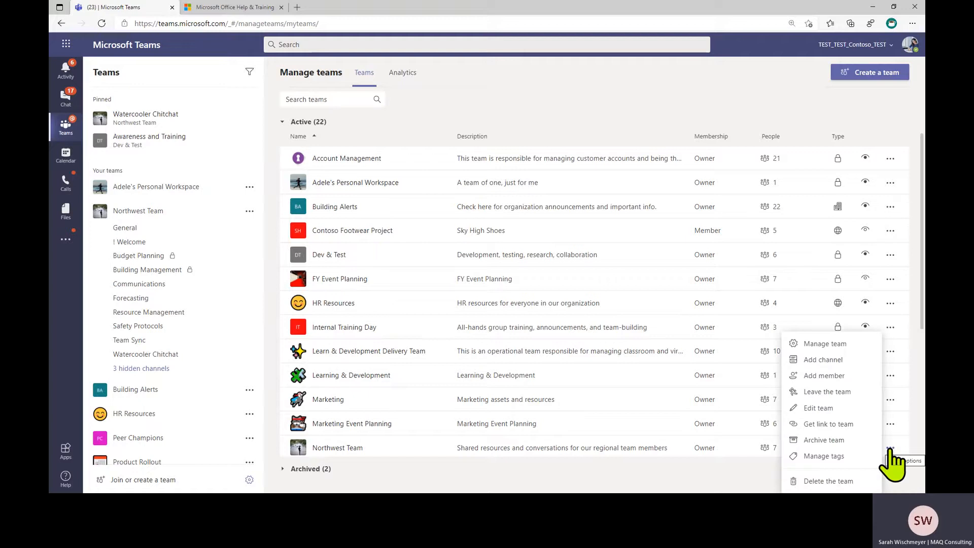
pyautogui.click(832, 440)
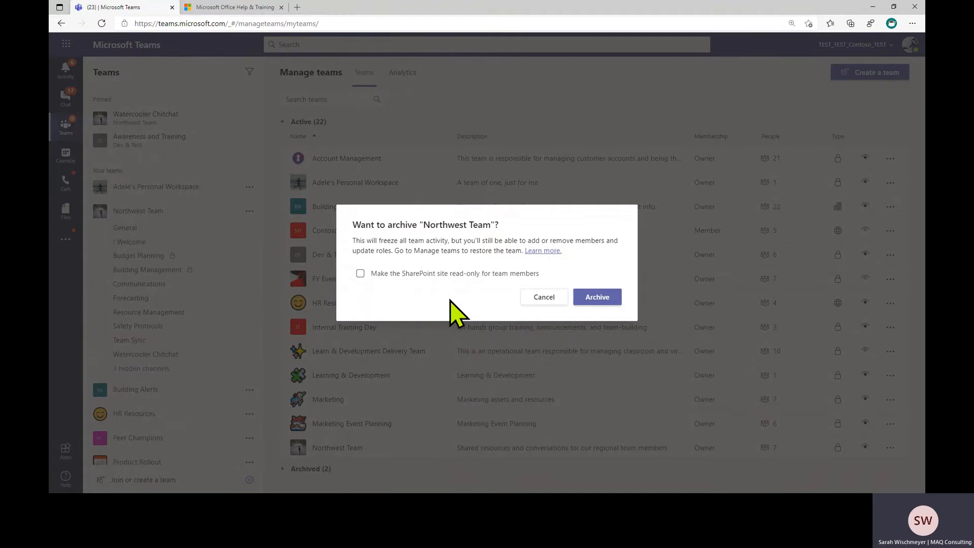
pyautogui.click(538, 299)
# Examine the archived teams and the options offered for Product Rollout - UpKicks and Energize Conference, then collapse the archived list
pyautogui.scroll(-2, 434, 370)
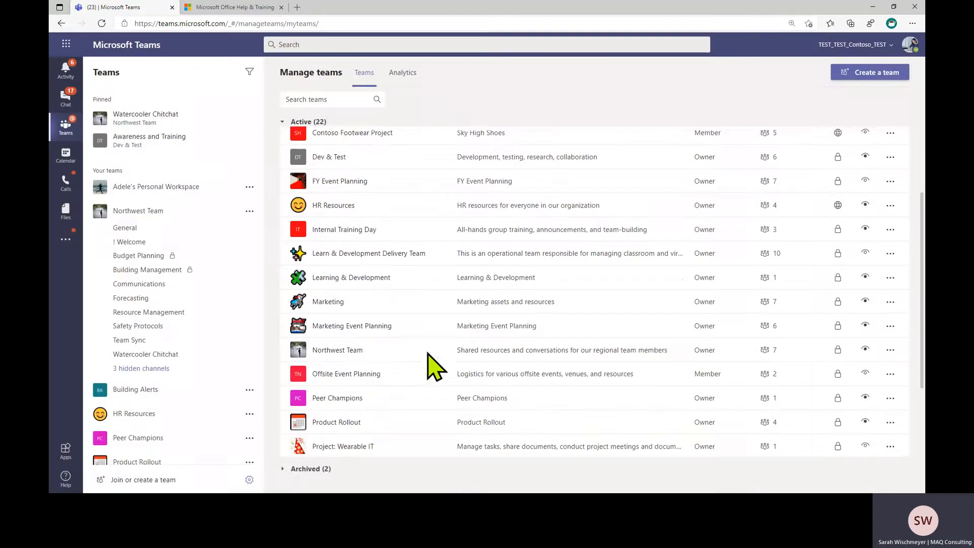
pyautogui.click(286, 472)
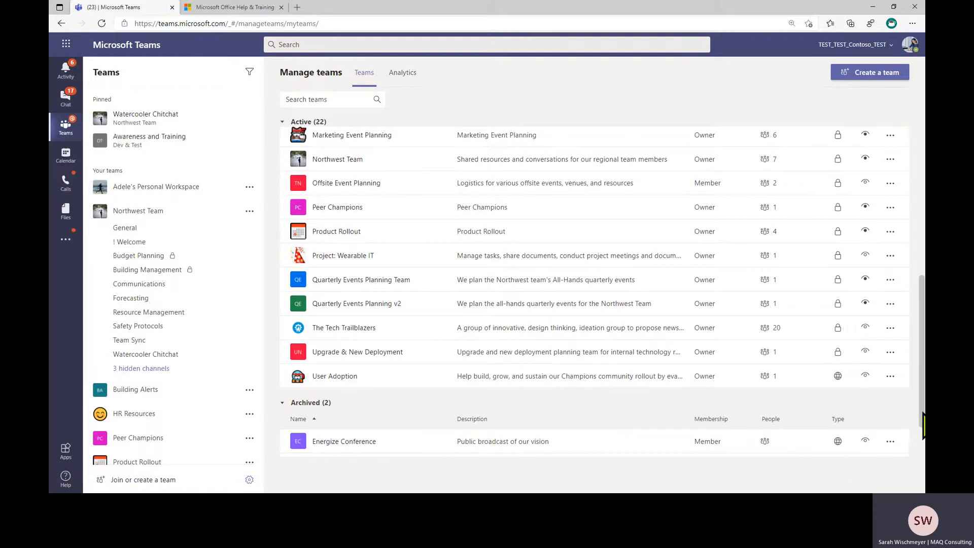
pyautogui.moveTo(923, 414); pyautogui.dragTo(923, 451)
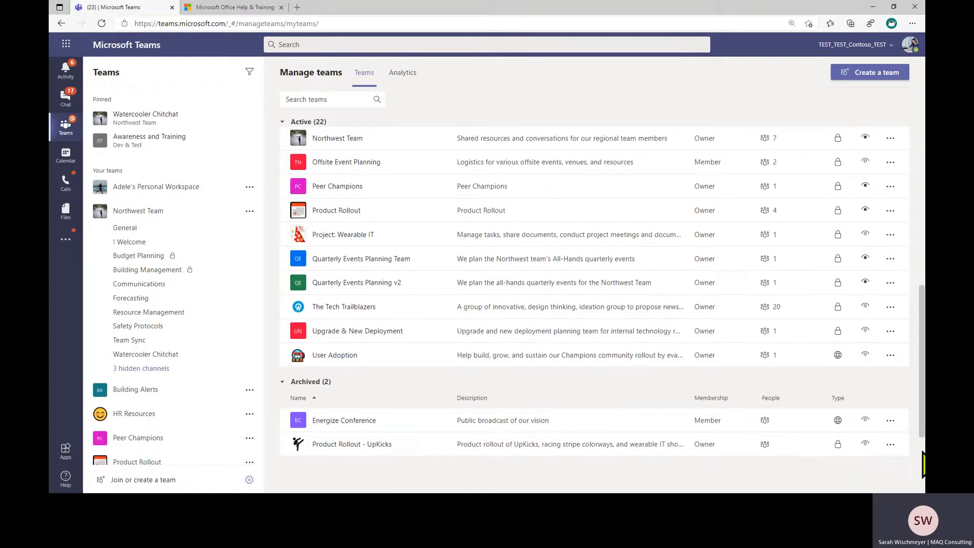
pyautogui.click(890, 444)
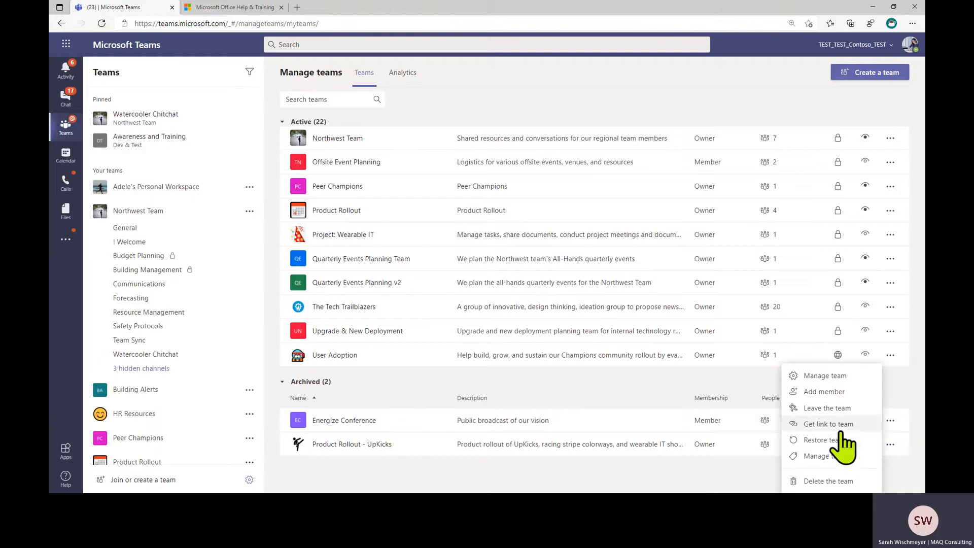
pyautogui.click(717, 482)
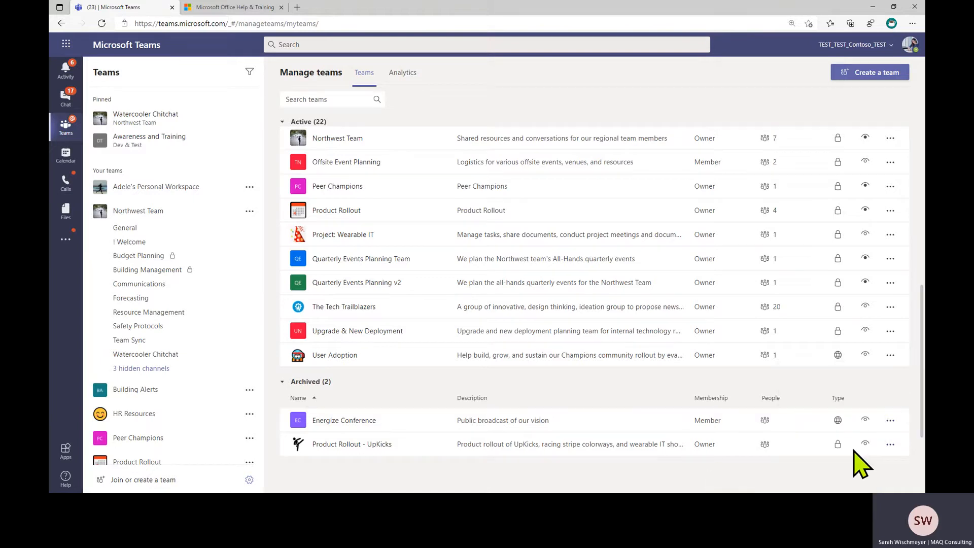
pyautogui.click(890, 421)
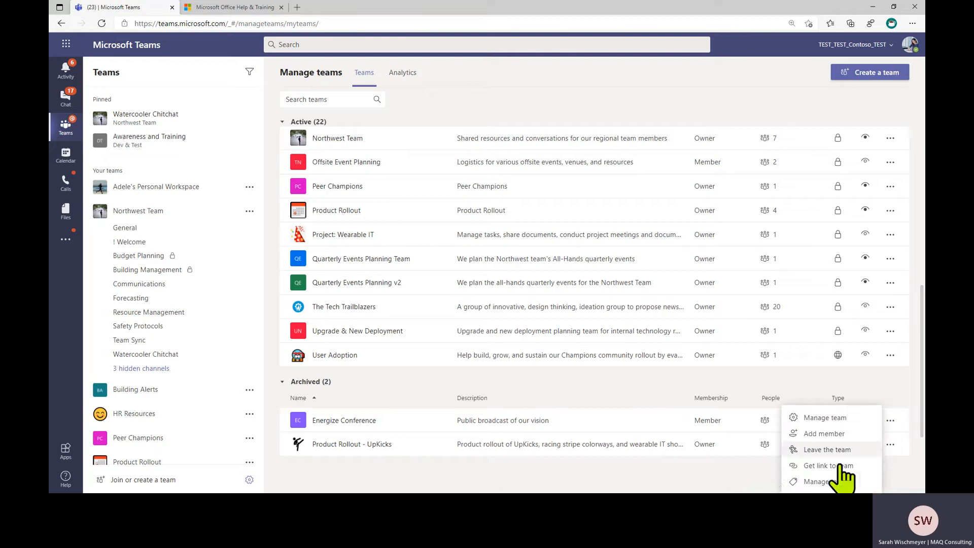
pyautogui.click(718, 482)
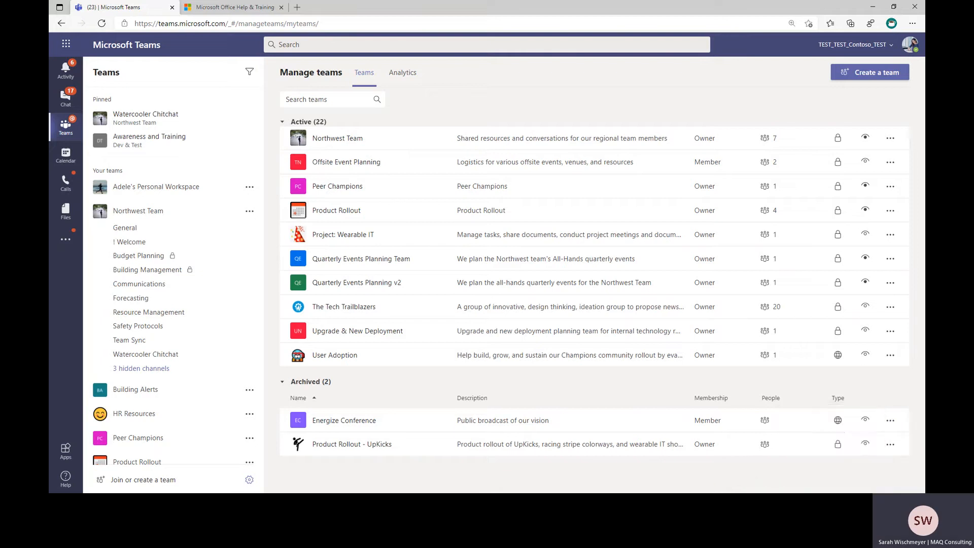
pyautogui.click(283, 384)
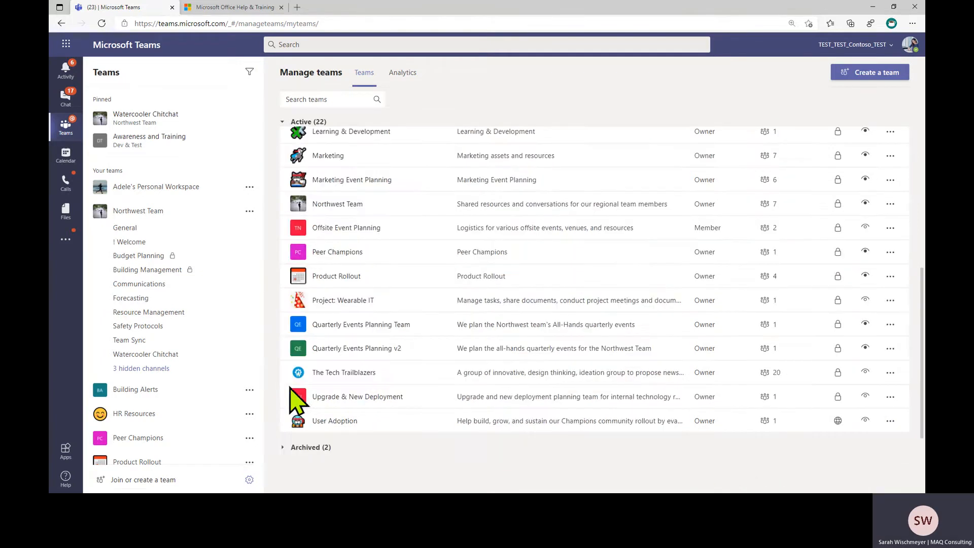
# Open the management page of Northwest Team and expand its members and guests
pyautogui.click(131, 345)
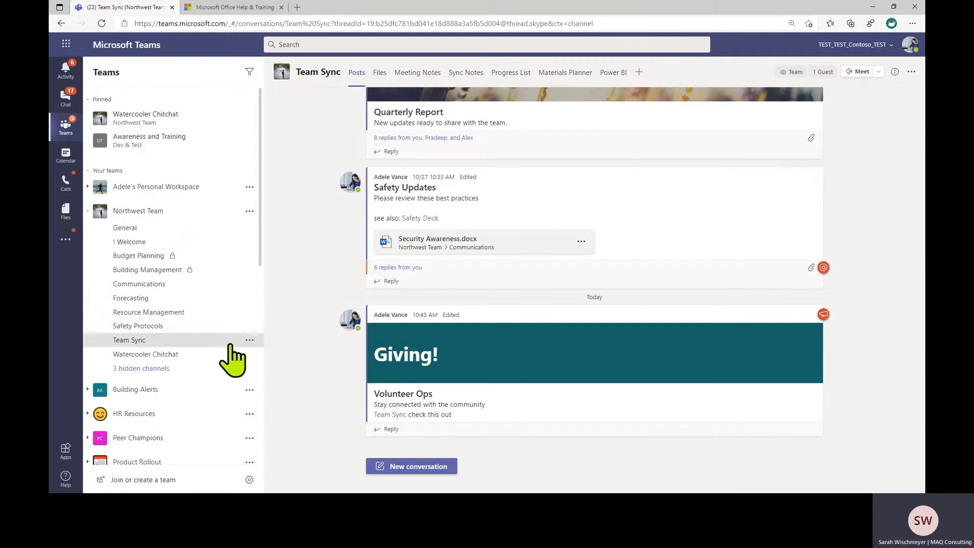
pyautogui.click(249, 211)
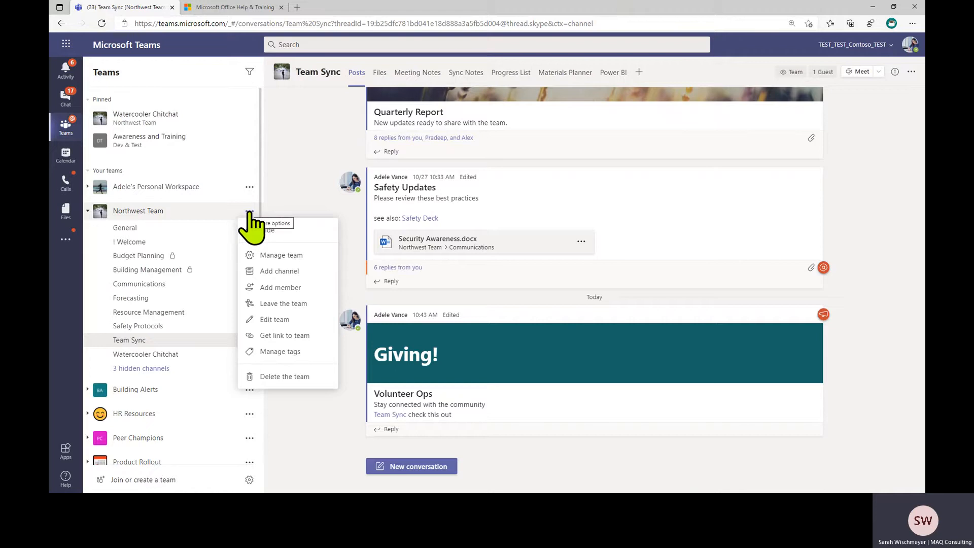
pyautogui.click(279, 256)
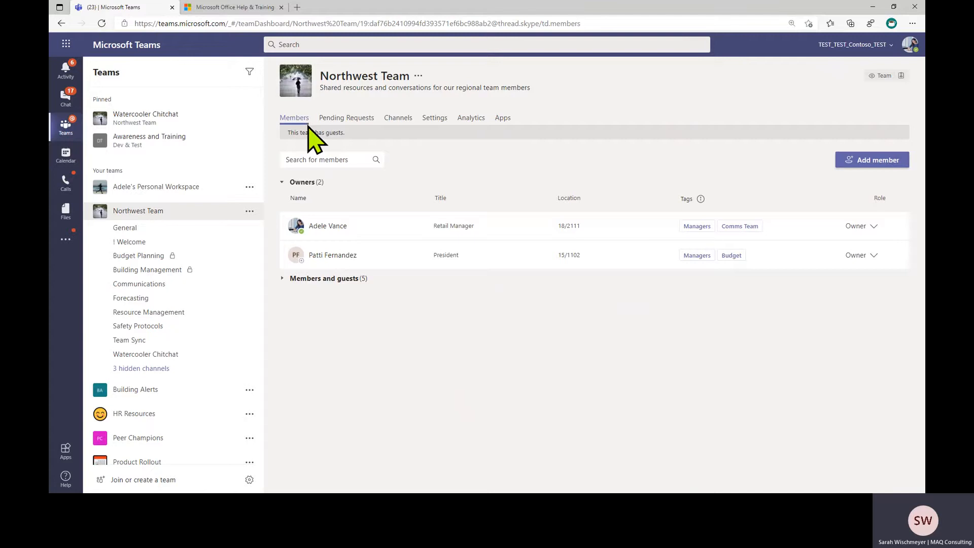
pyautogui.click(282, 278)
pyautogui.moveTo(336, 224)
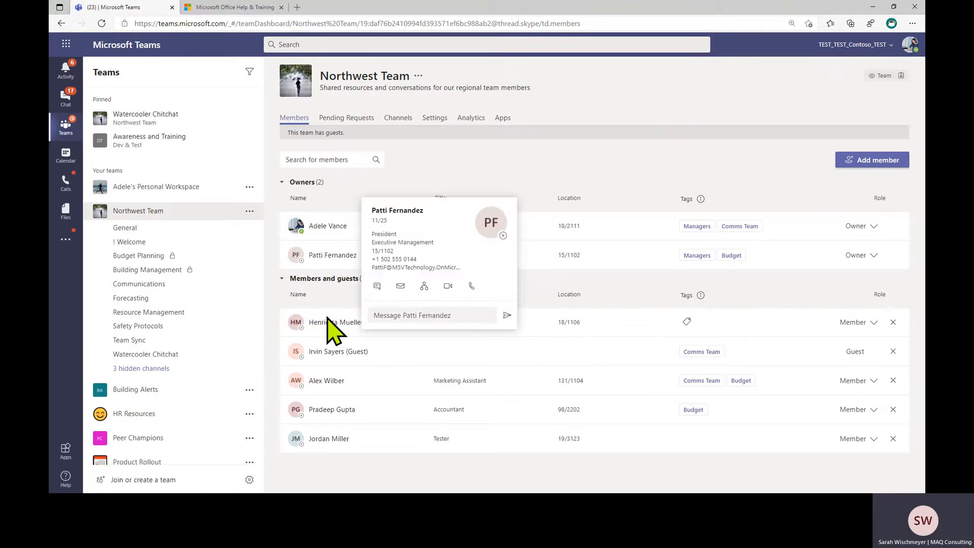
# Change the Developer's role in Northwest Team to Owner, then set it back to Member
pyautogui.click(873, 326)
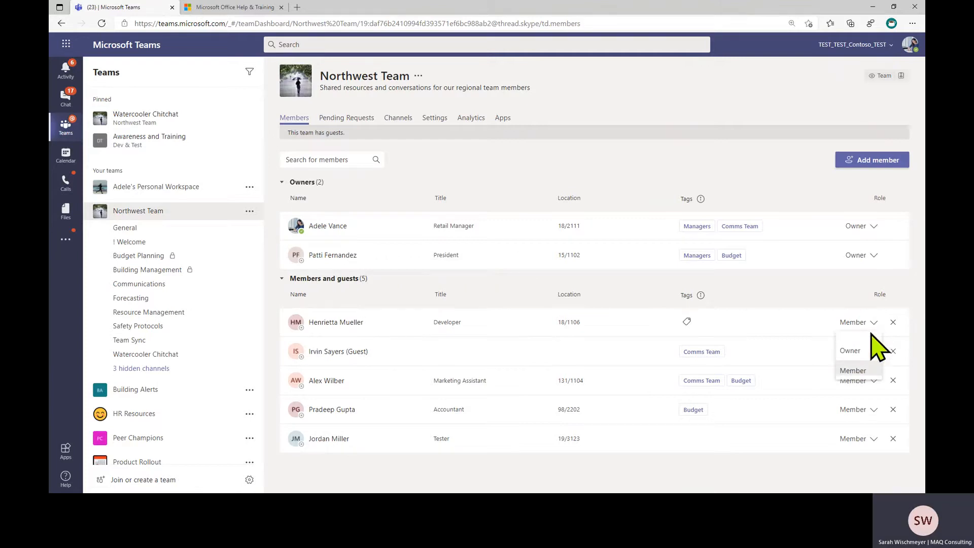
pyautogui.click(853, 351)
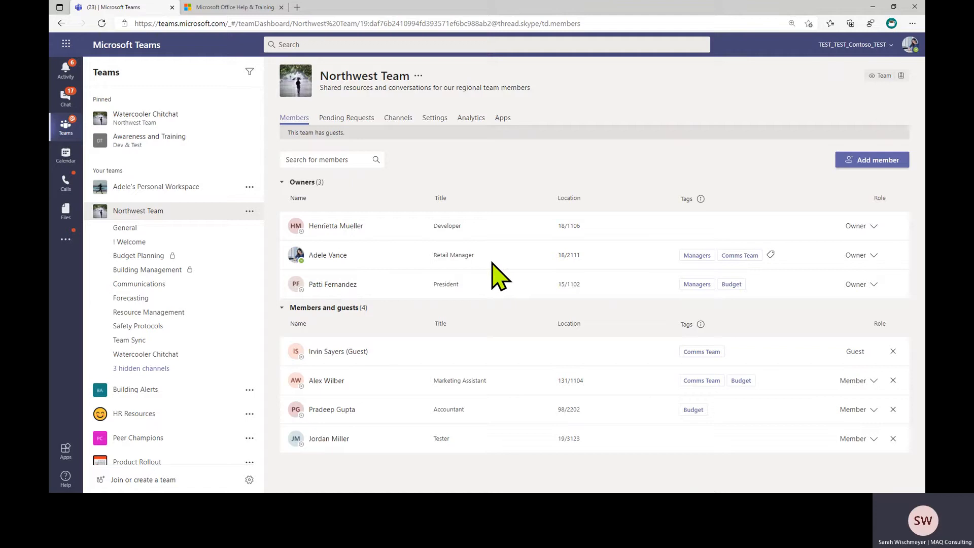
pyautogui.click(872, 229)
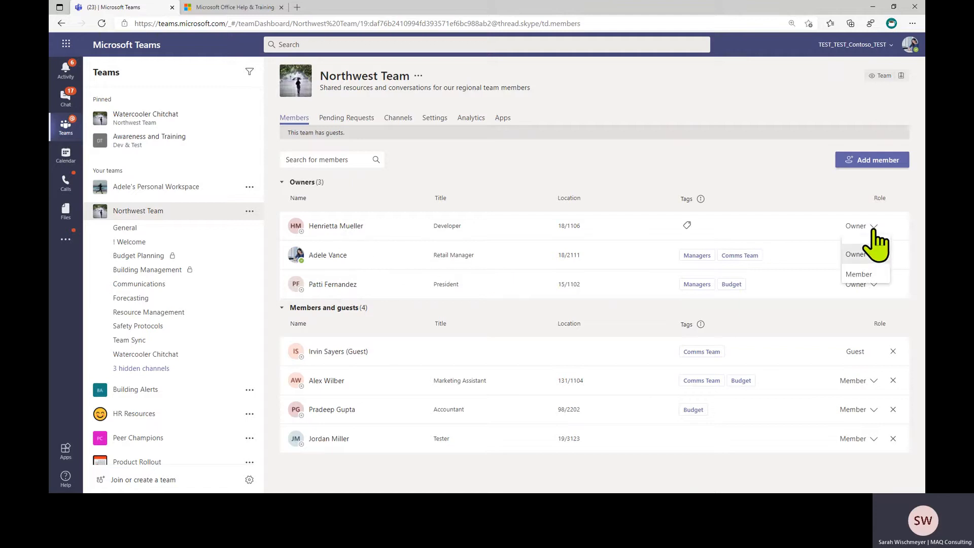
pyautogui.click(866, 276)
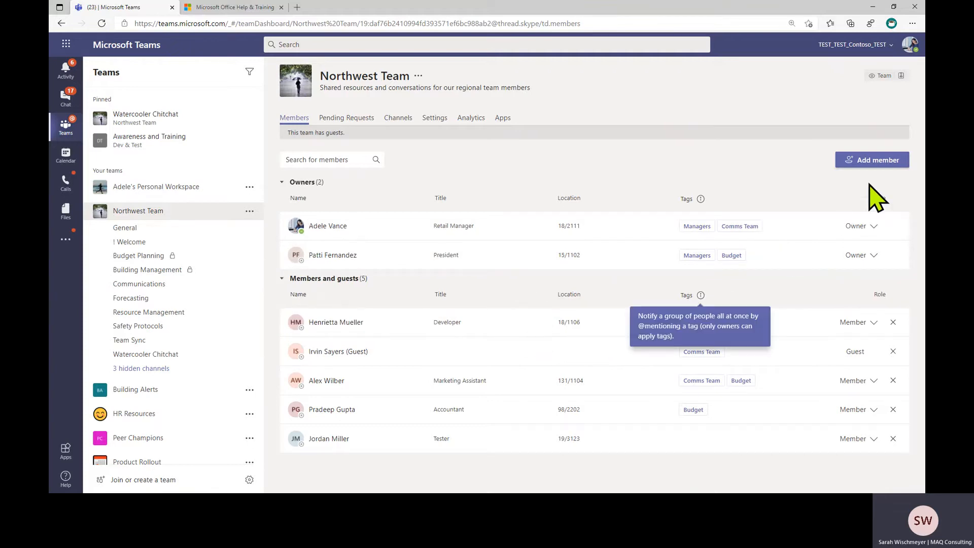
# Add the Director to Northwest Team with the Member role
pyautogui.click(876, 163)
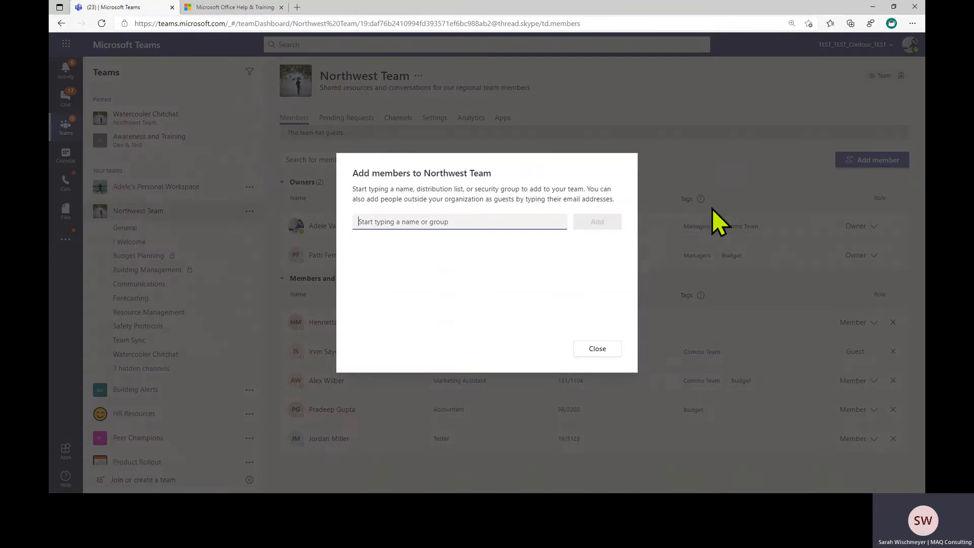
pyautogui.write('mir')
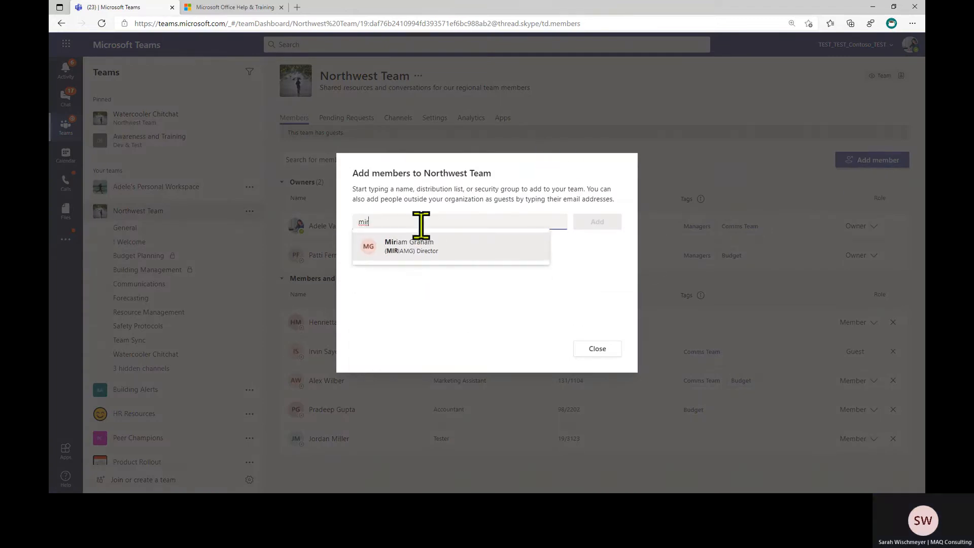
pyautogui.click(430, 254)
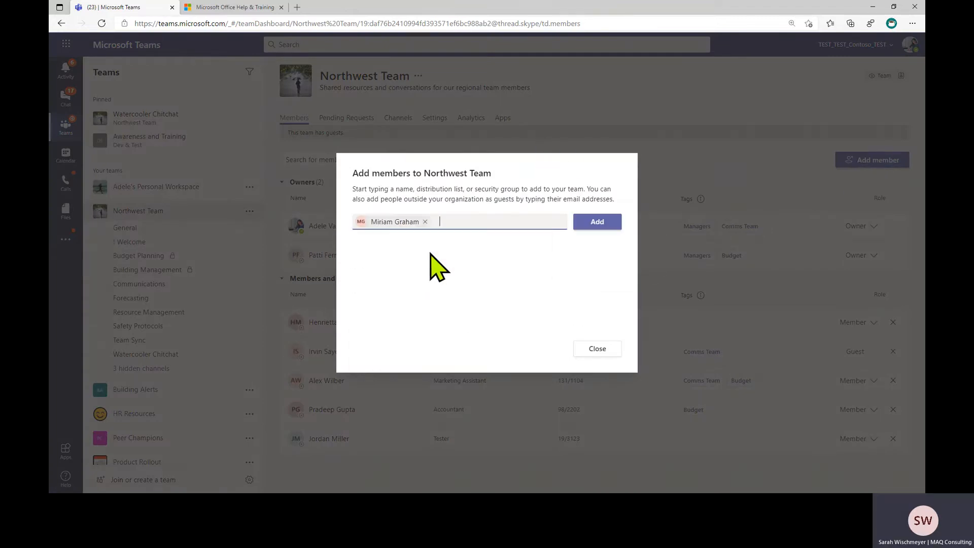
pyautogui.click(597, 224)
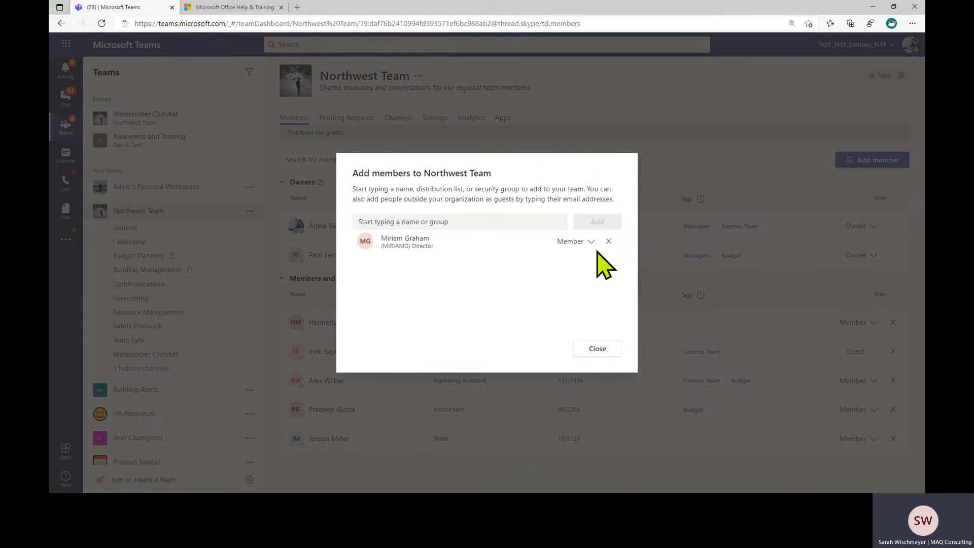
pyautogui.click(592, 244)
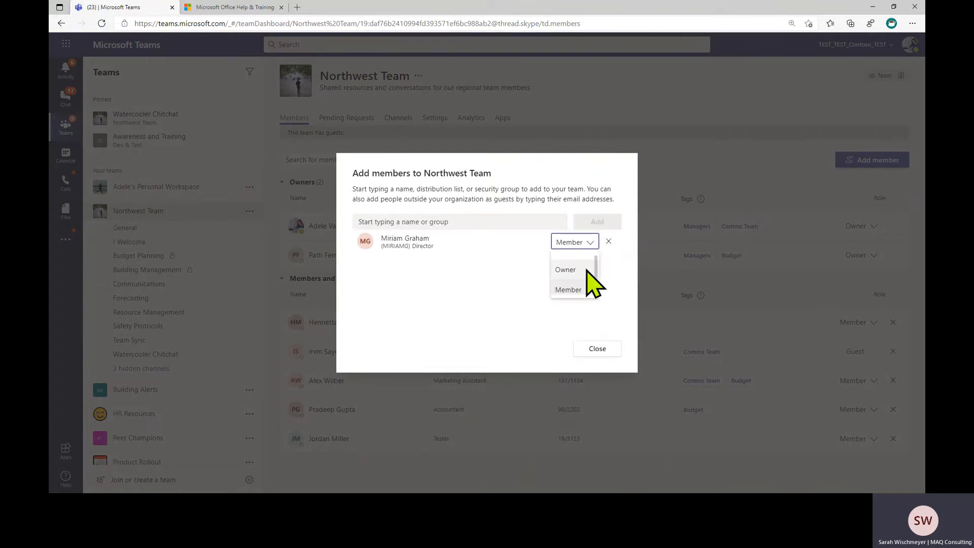
pyautogui.click(568, 289)
pyautogui.click(597, 348)
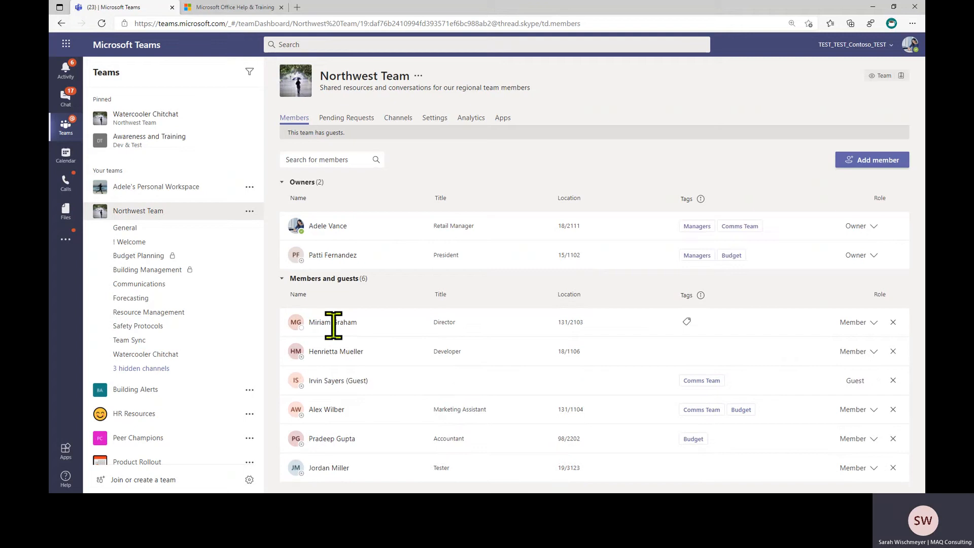
# View the role choices for the newly added Director, then remove that person from Northwest Team
pyautogui.click(873, 323)
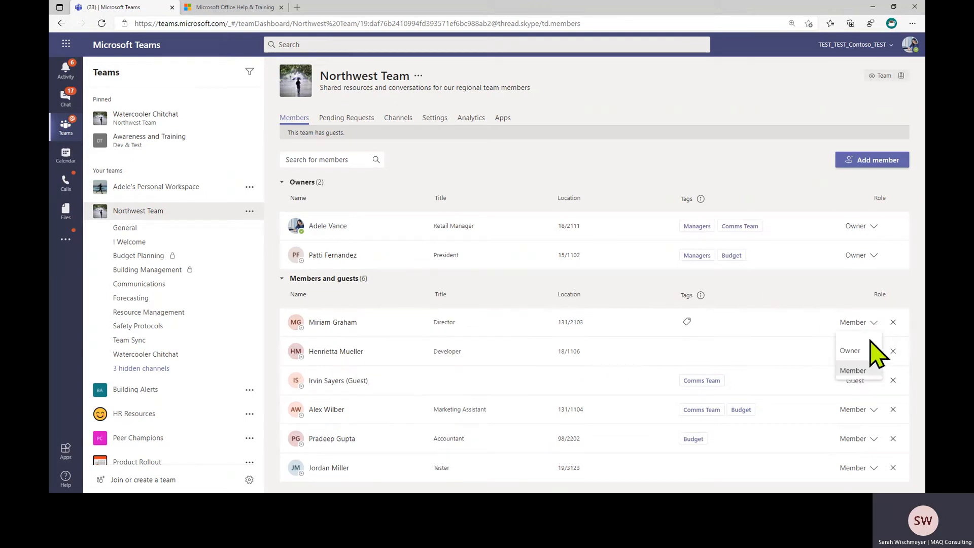
pyautogui.click(904, 292)
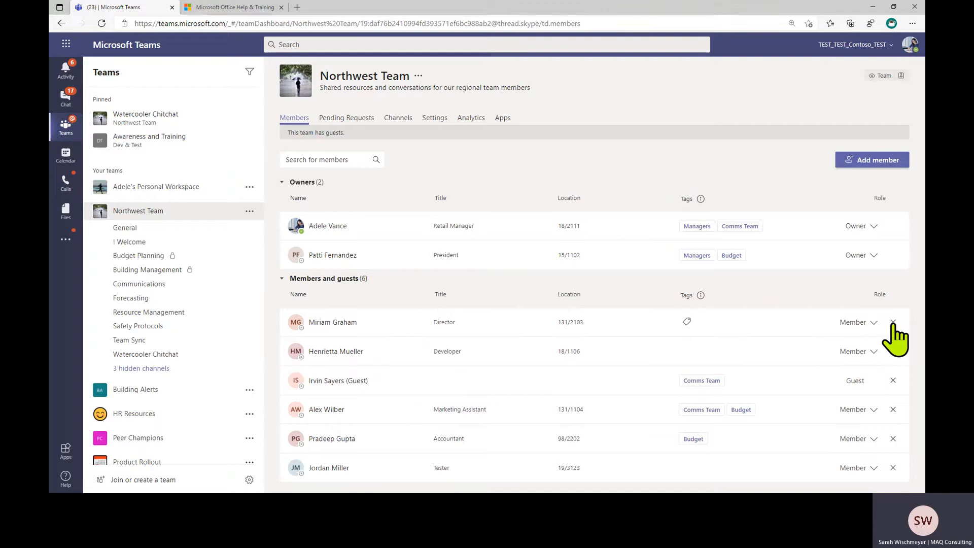
pyautogui.click(892, 322)
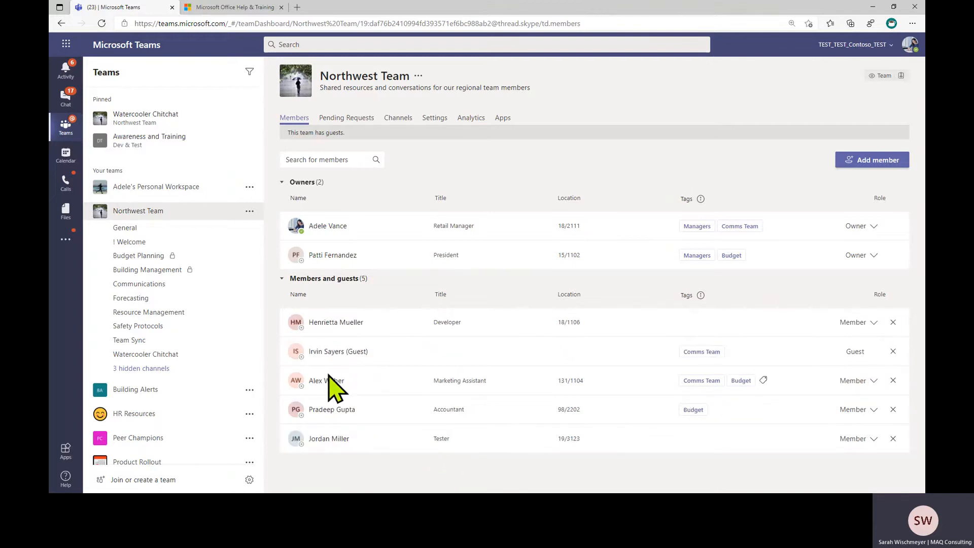
# Review the pending membership requests of Northwest Team
pyautogui.moveTo(359, 355)
pyautogui.moveTo(330, 350)
pyautogui.moveTo(326, 381)
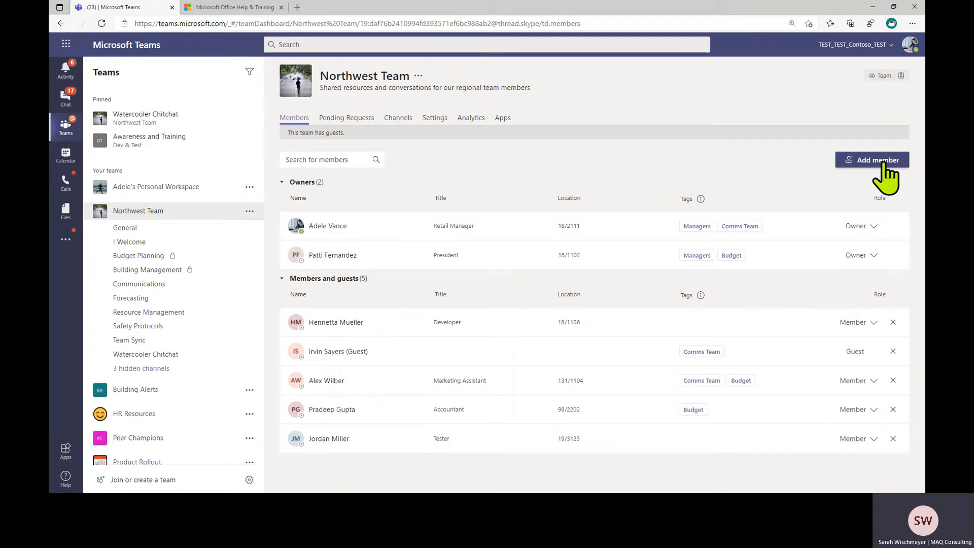
pyautogui.click(342, 122)
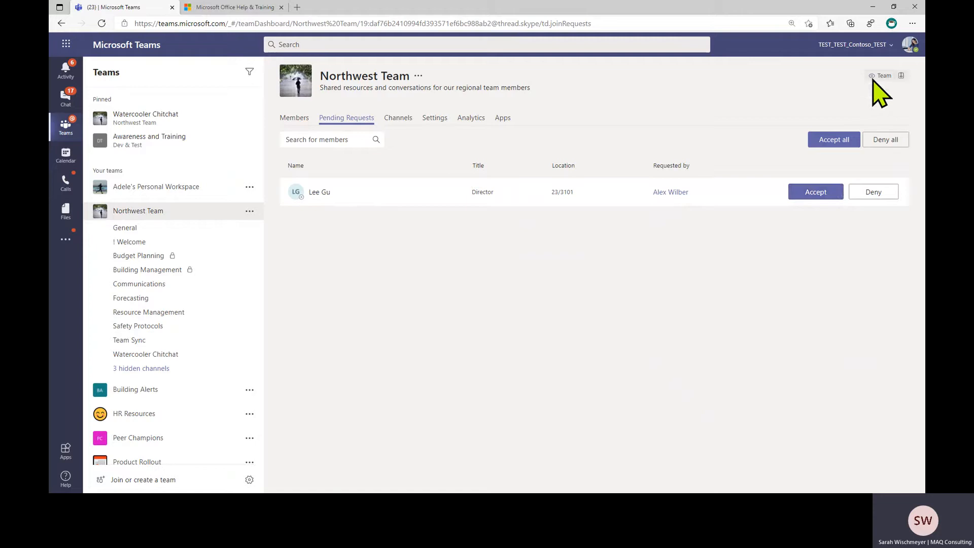
pyautogui.moveTo(872, 82)
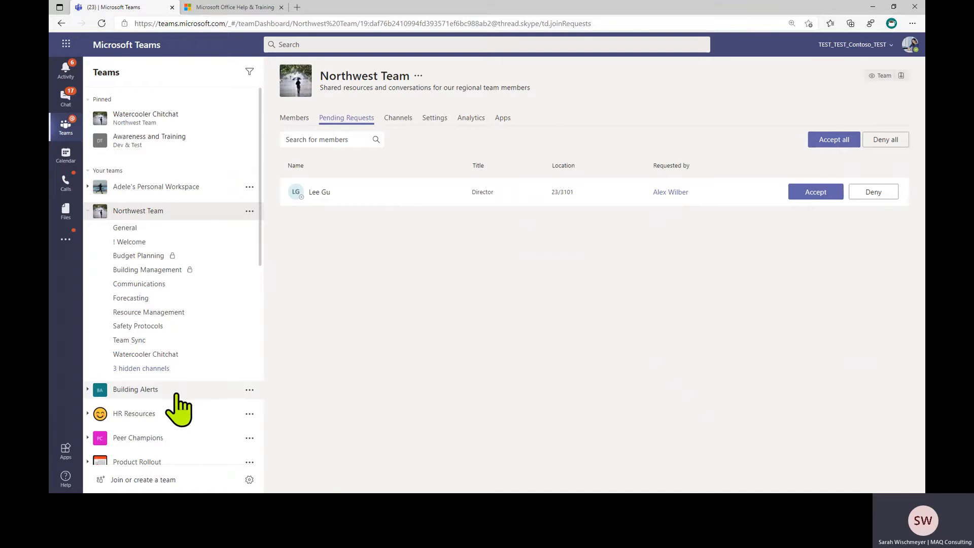
pyautogui.click(400, 119)
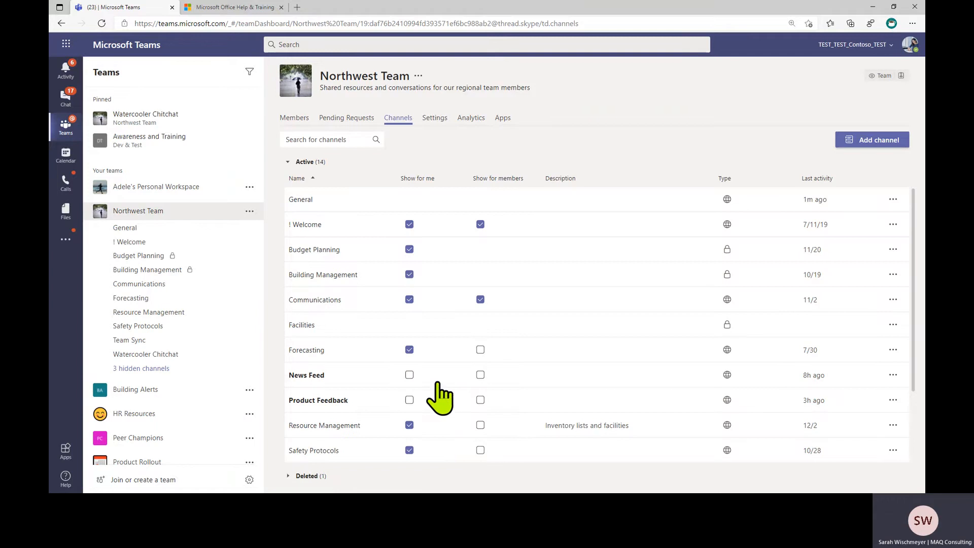
pyautogui.scroll(-2, 436, 398)
pyautogui.scroll(-1, 438, 401)
pyautogui.scroll(3, 434, 414)
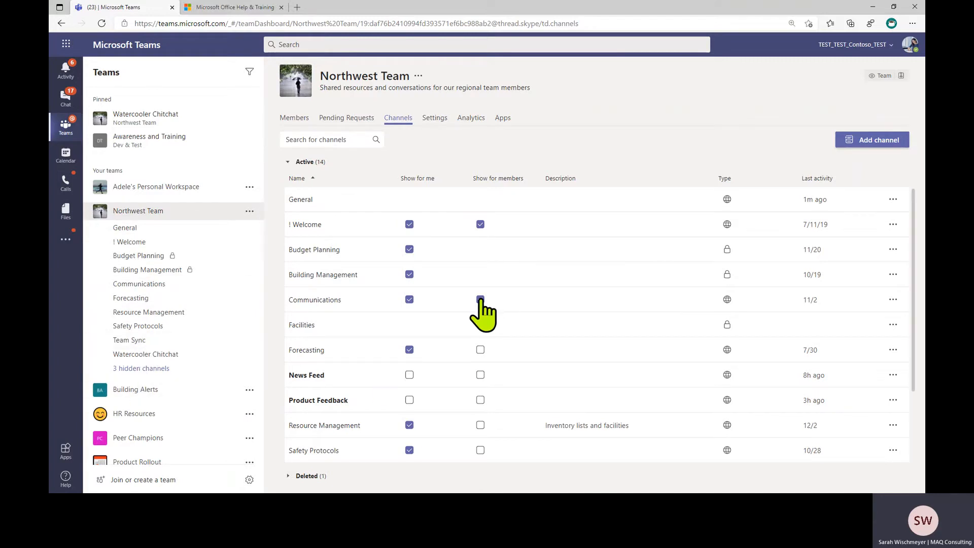
pyautogui.click(480, 299)
pyautogui.scroll(-2, 490, 365)
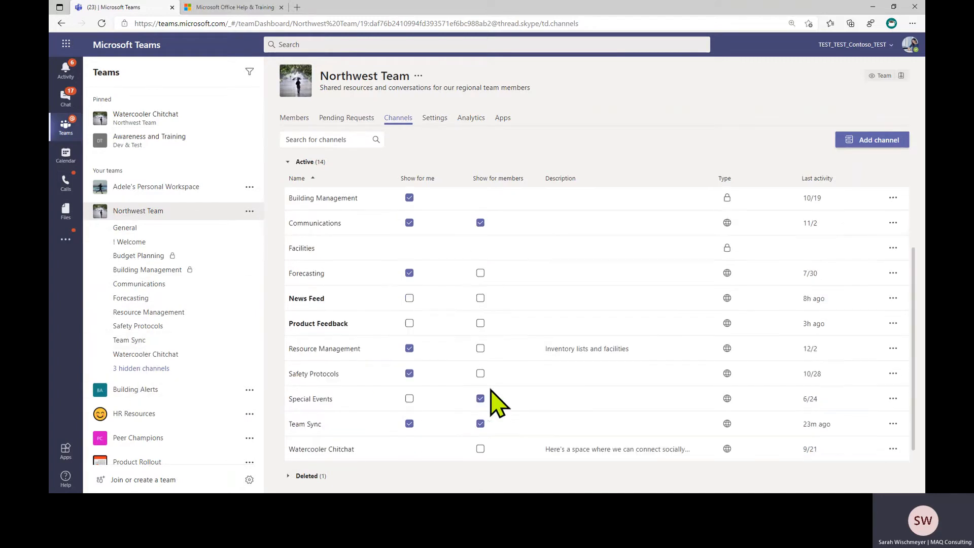
pyautogui.click(480, 423)
pyautogui.scroll(3, 480, 436)
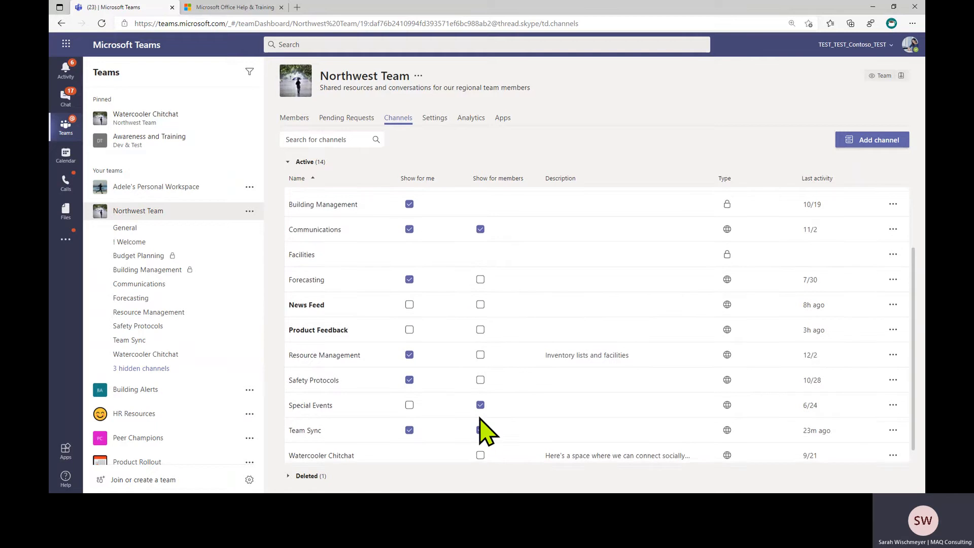
pyautogui.scroll(-2, 482, 429)
pyautogui.click(479, 419)
pyautogui.scroll(-1, 482, 426)
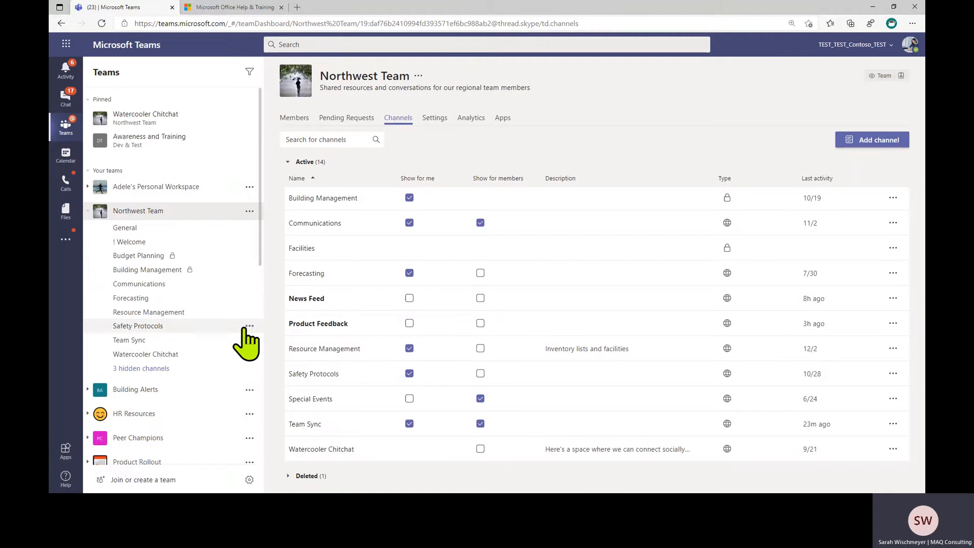
# Delete the Safety Protocols channel from Northwest Team
pyautogui.click(249, 326)
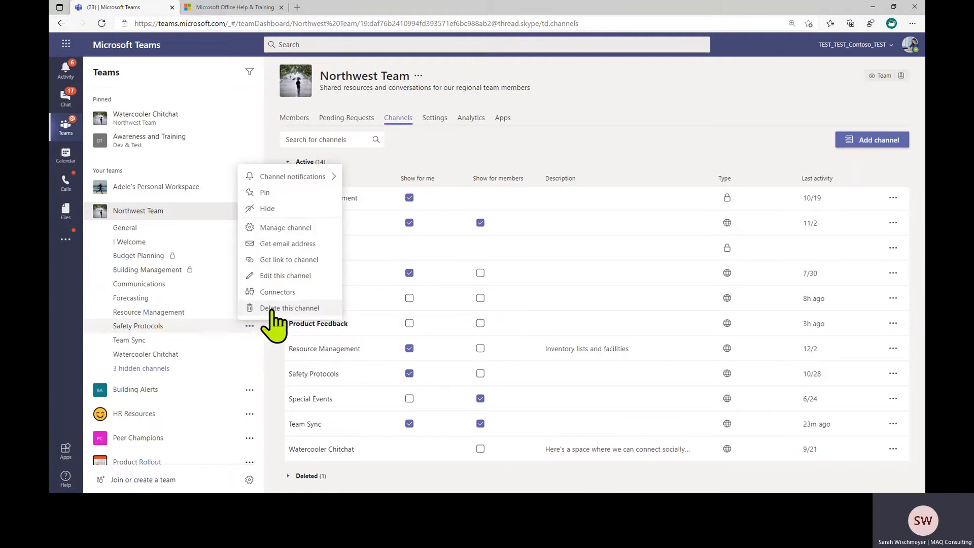
pyautogui.click(273, 309)
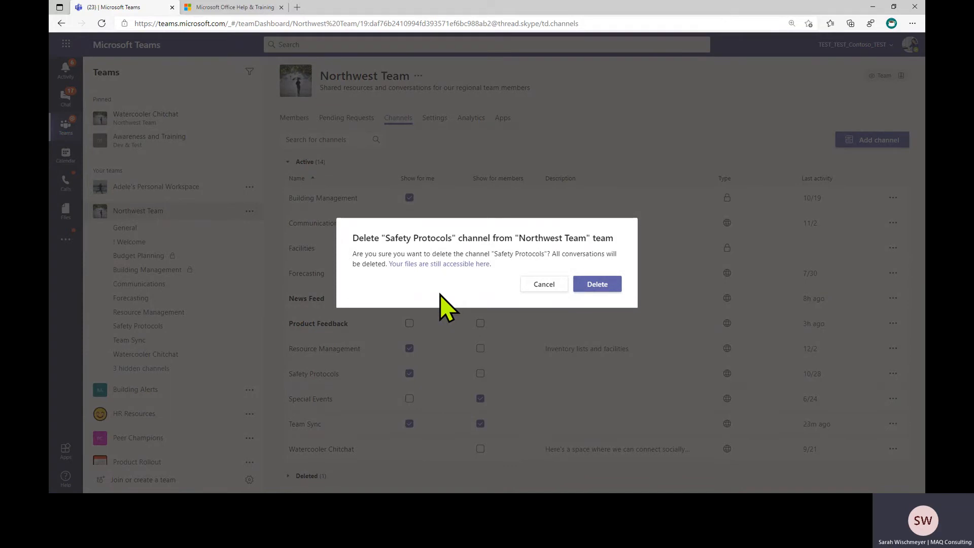
pyautogui.click(599, 284)
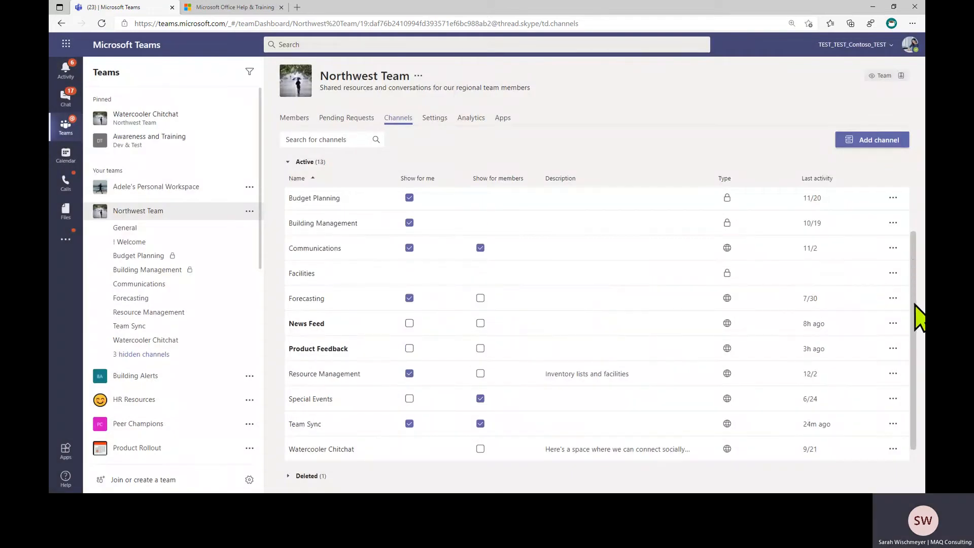
# Refresh the list of deleted channels in Northwest Team and restore the Safety Protocols channel
pyautogui.click(291, 477)
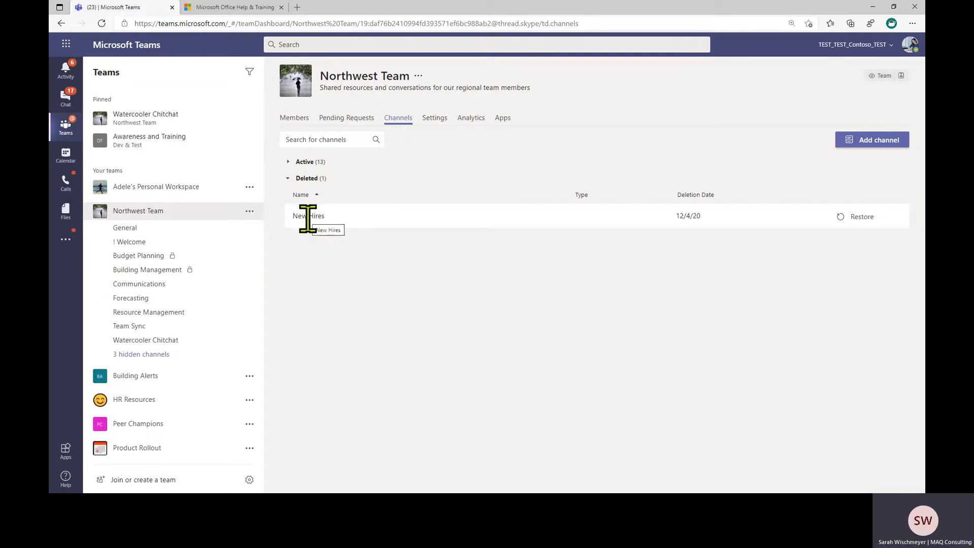
pyautogui.click(101, 24)
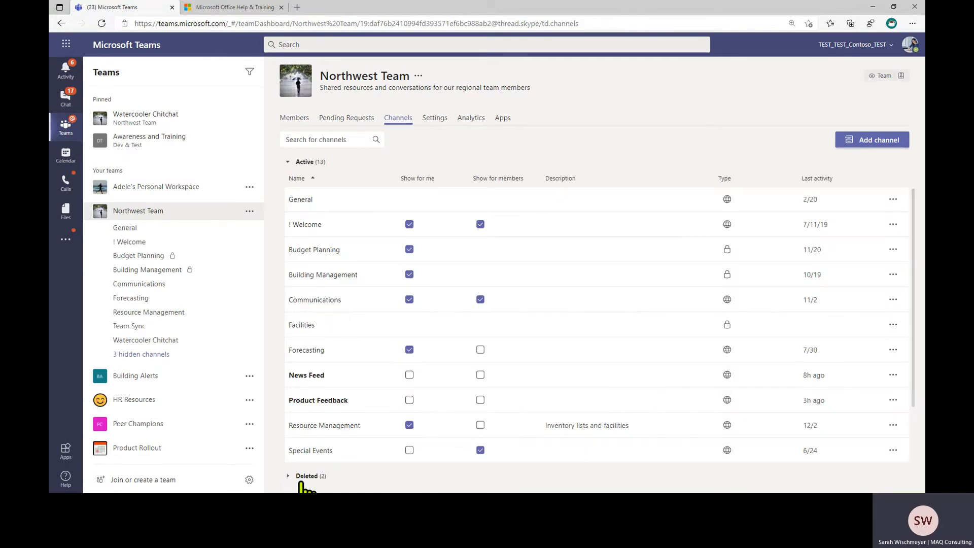
pyautogui.click(301, 479)
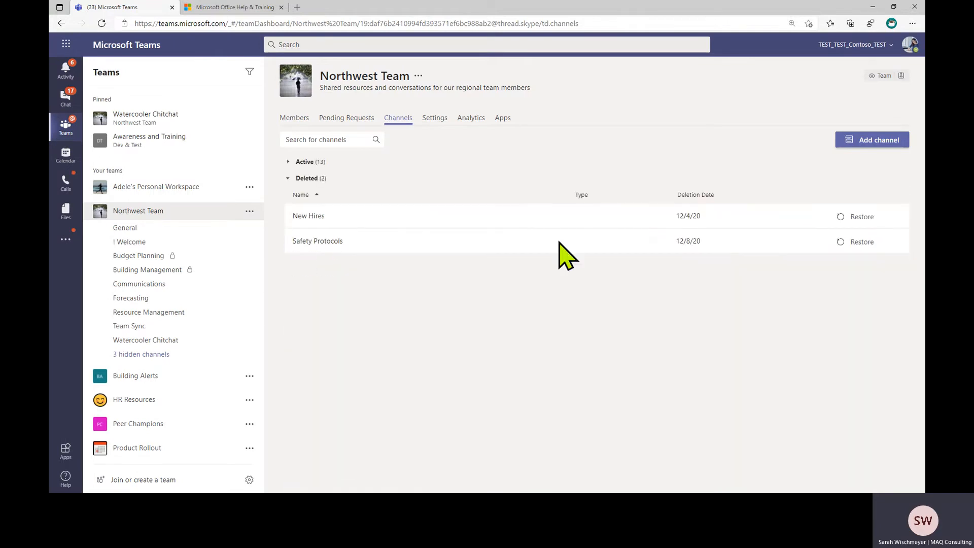
pyautogui.click(861, 242)
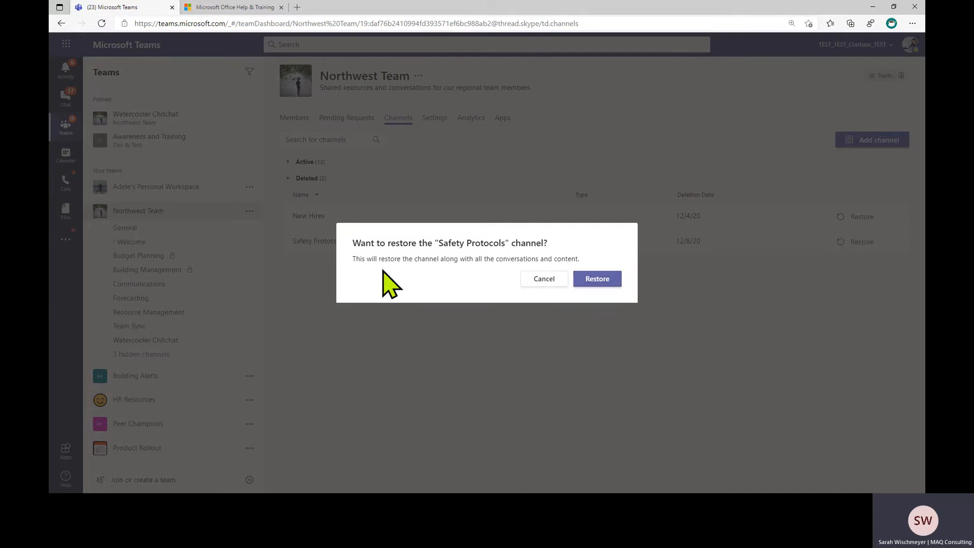
pyautogui.click(597, 280)
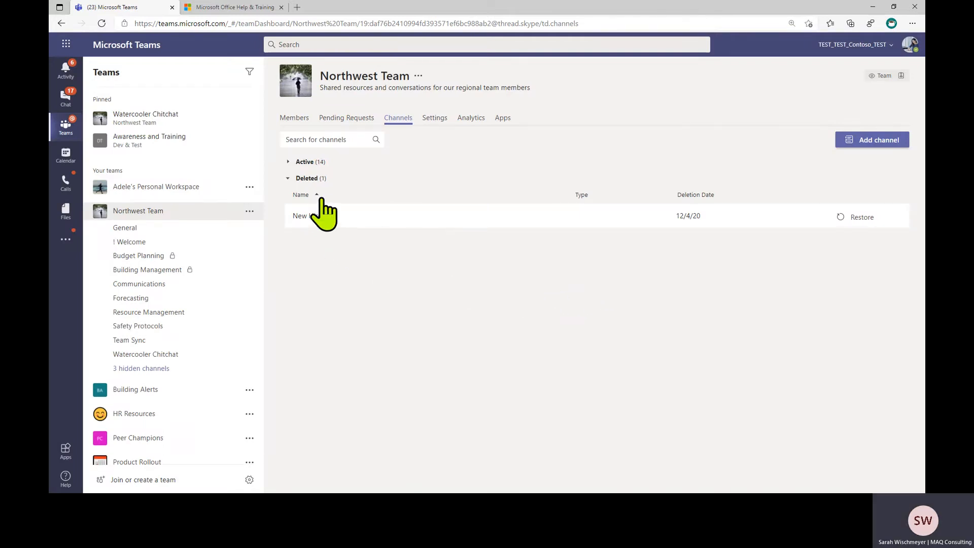
# Draft a standard Northwest Team channel named Volunteers that automatically shows in everyone's channel list, review its privacy choices, and discard it
pyautogui.click(880, 142)
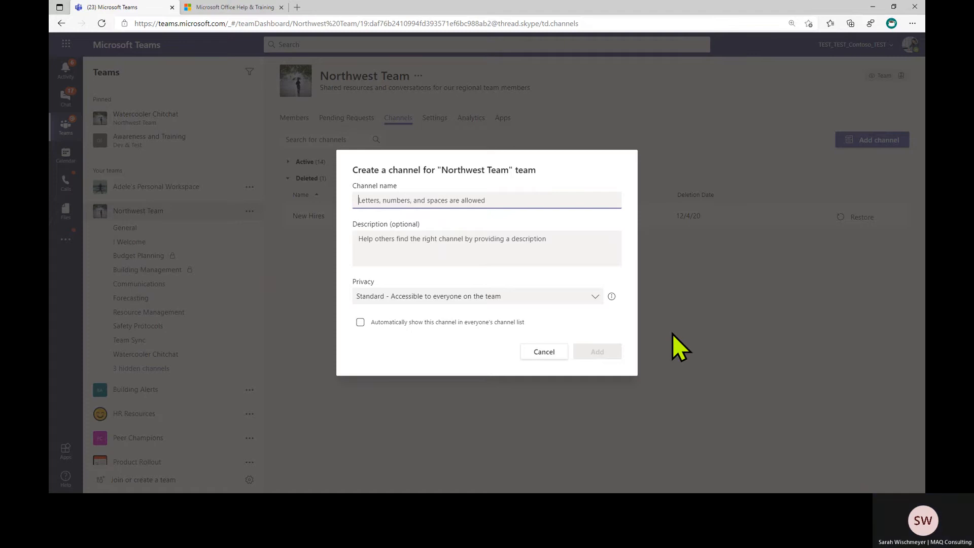
pyautogui.write('Volun')
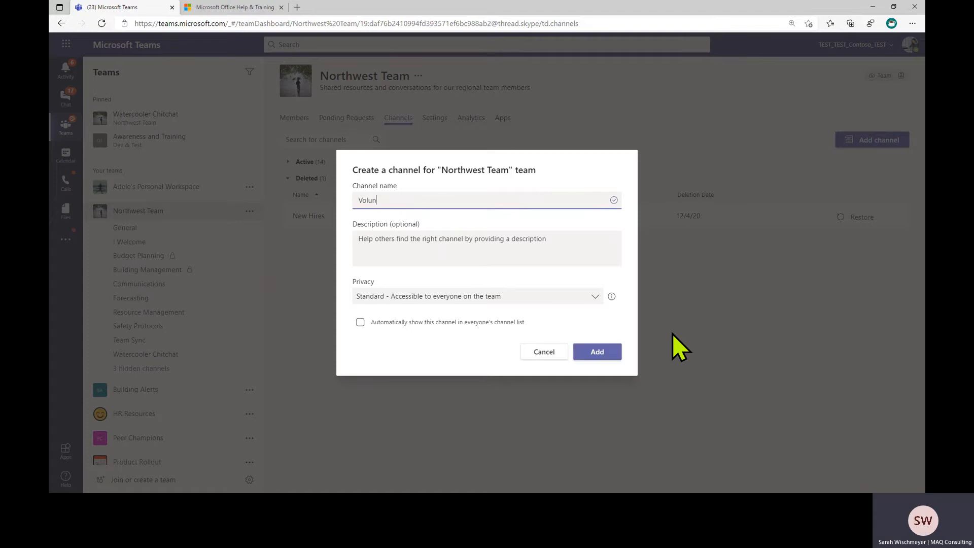
pyautogui.write('teers')
pyautogui.click(359, 324)
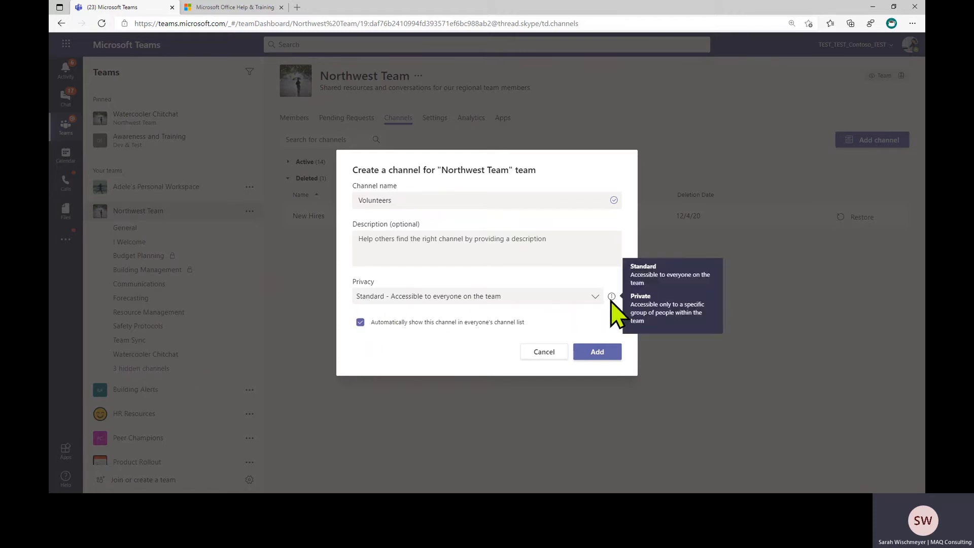
pyautogui.click(596, 298)
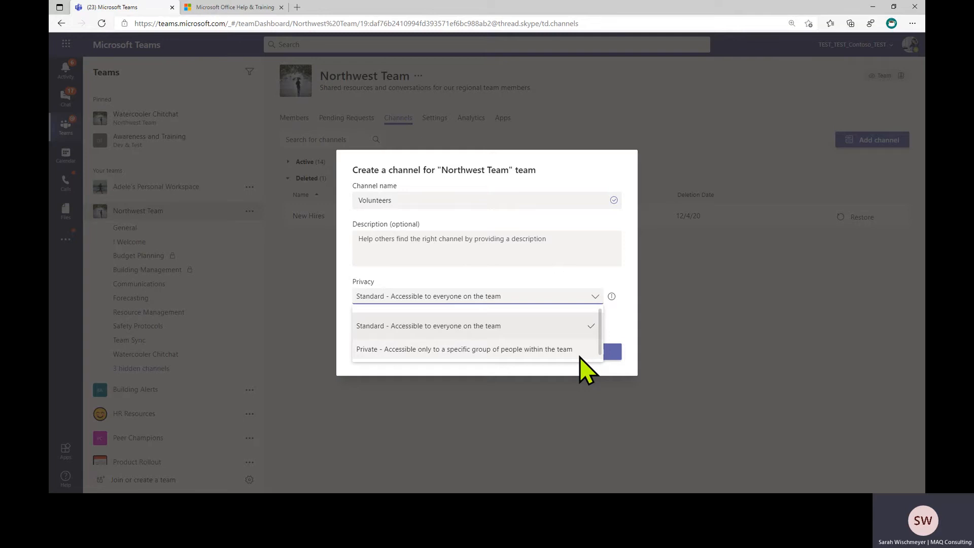
pyautogui.click(632, 330)
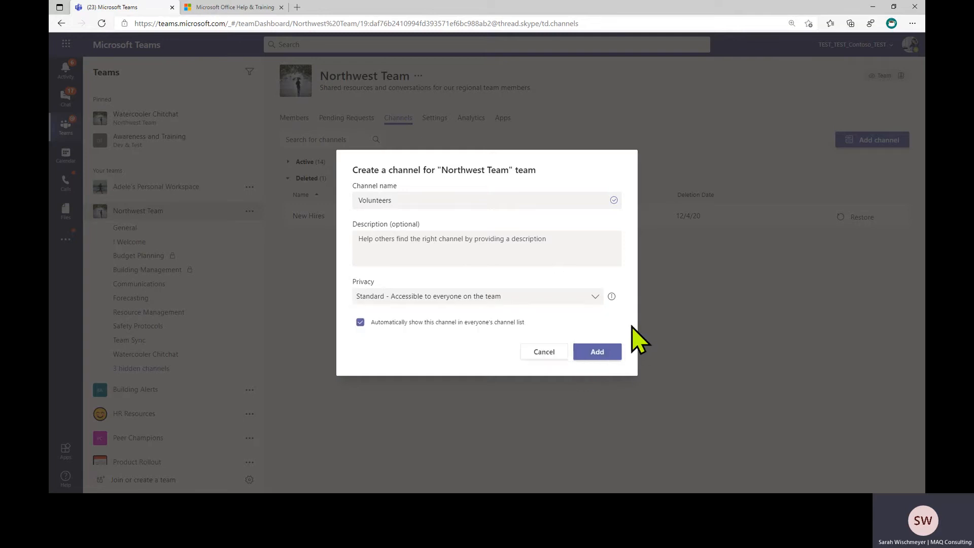
pyautogui.click(544, 352)
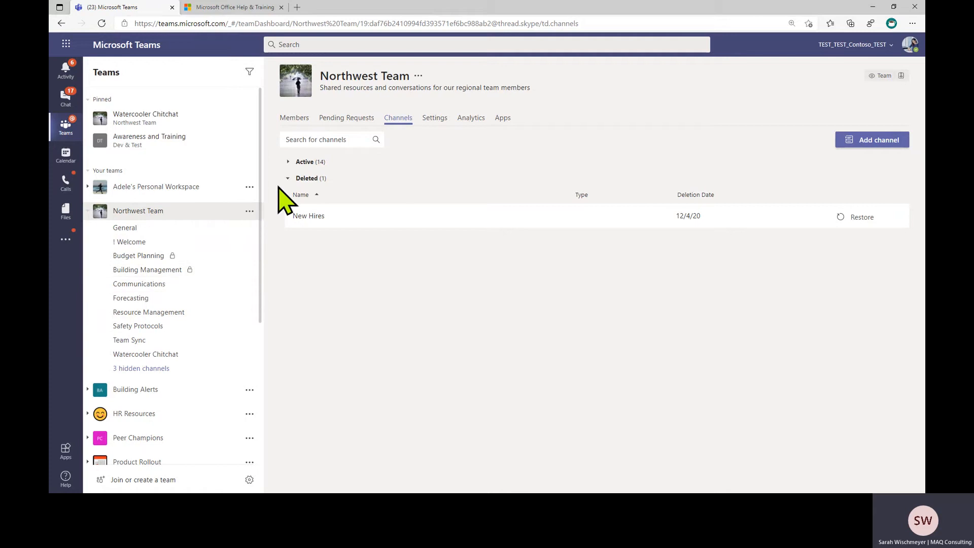
# Expand Northwest Team's active channels and view the management options for the private Facilities channel
pyautogui.click(288, 163)
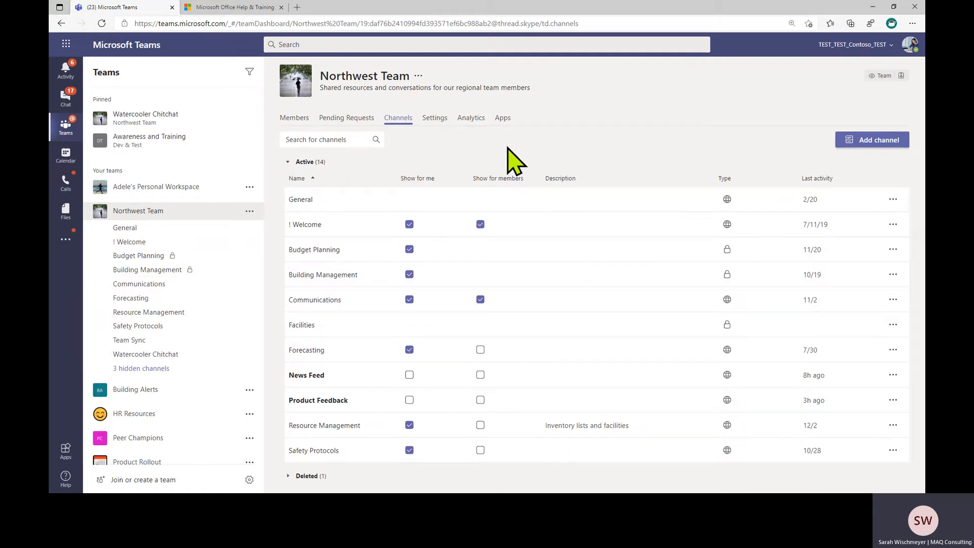
pyautogui.scroll(-2, 441, 355)
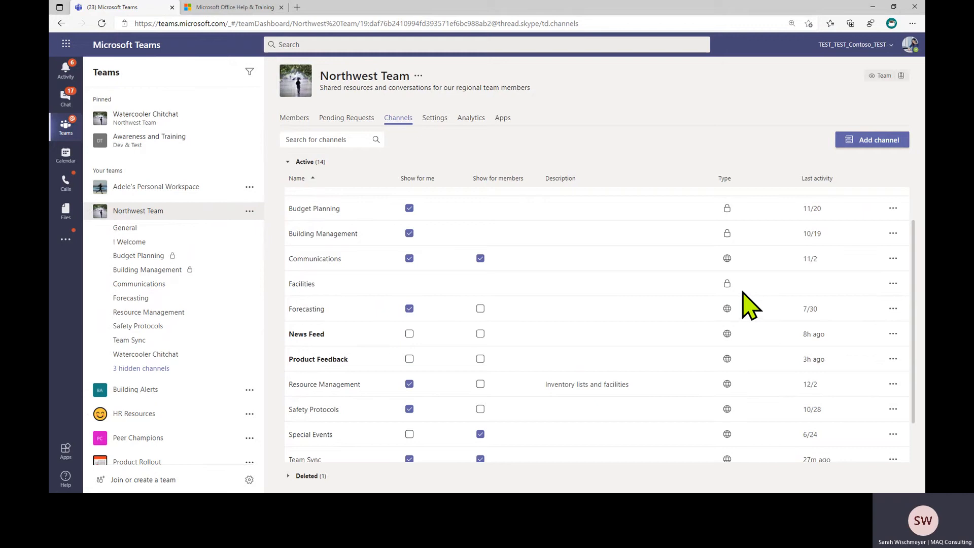
pyautogui.scroll(1, 728, 327)
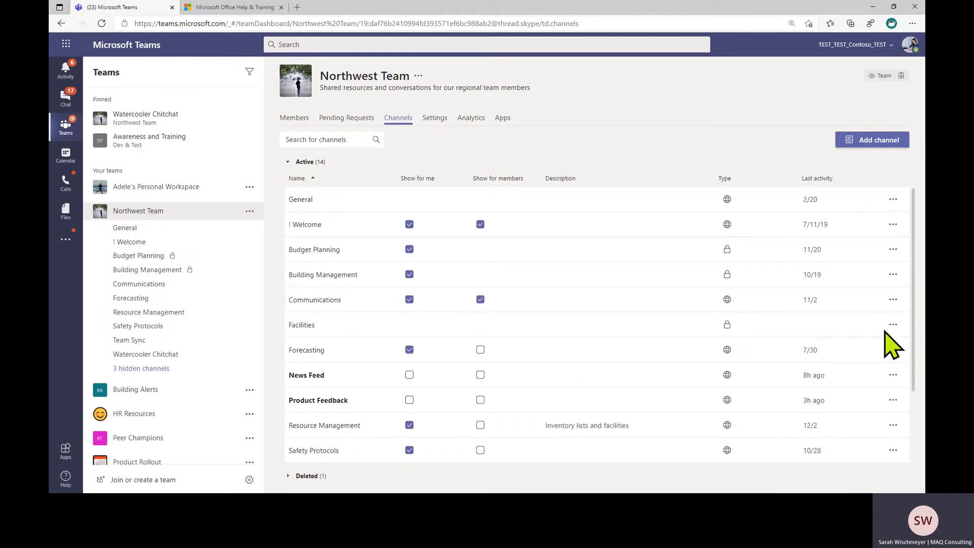
pyautogui.click(892, 326)
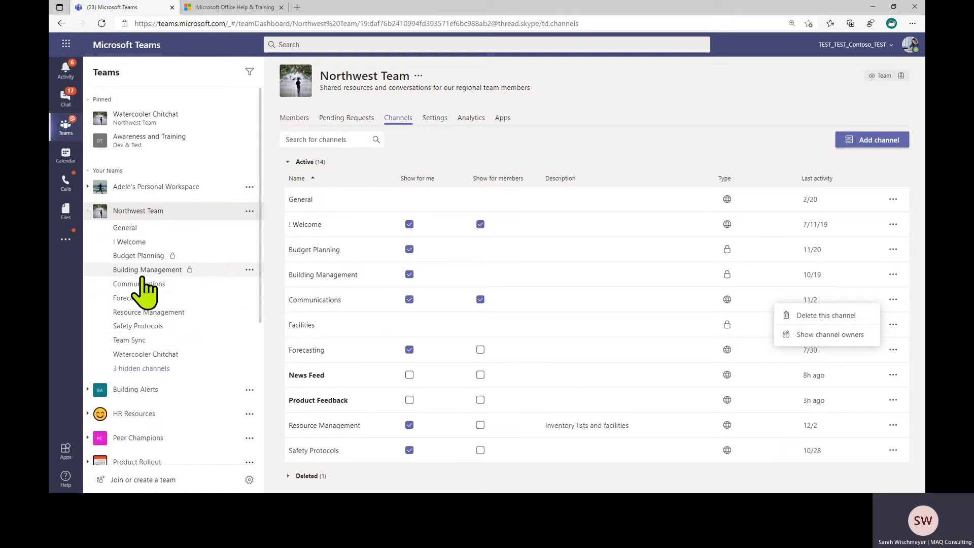
# Open the management page of the private Building Management channel and expand its members and guests
pyautogui.click(146, 275)
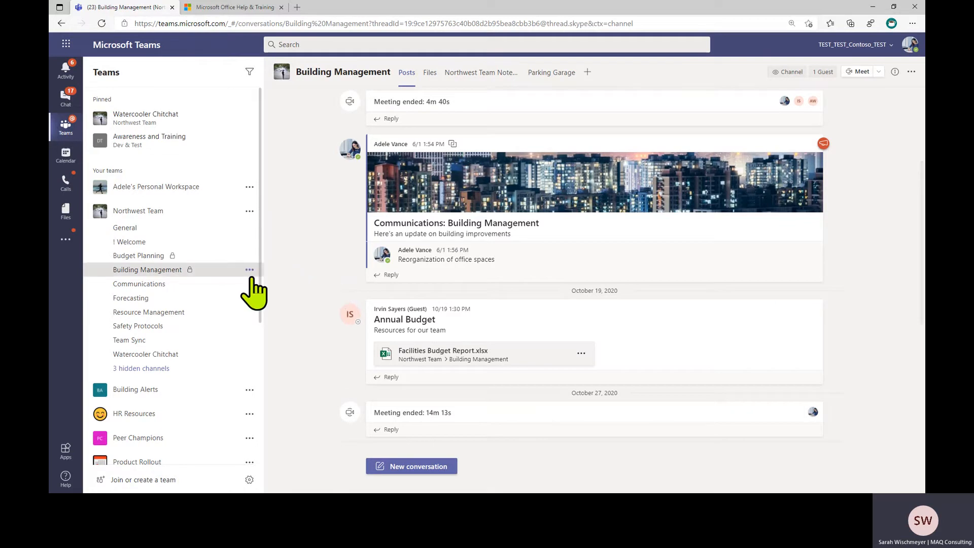
pyautogui.click(249, 270)
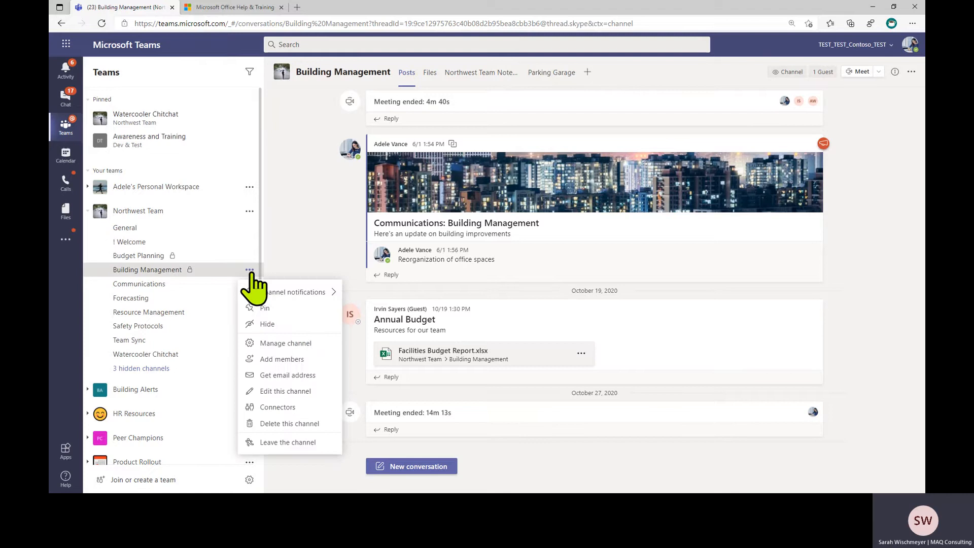
pyautogui.click(265, 345)
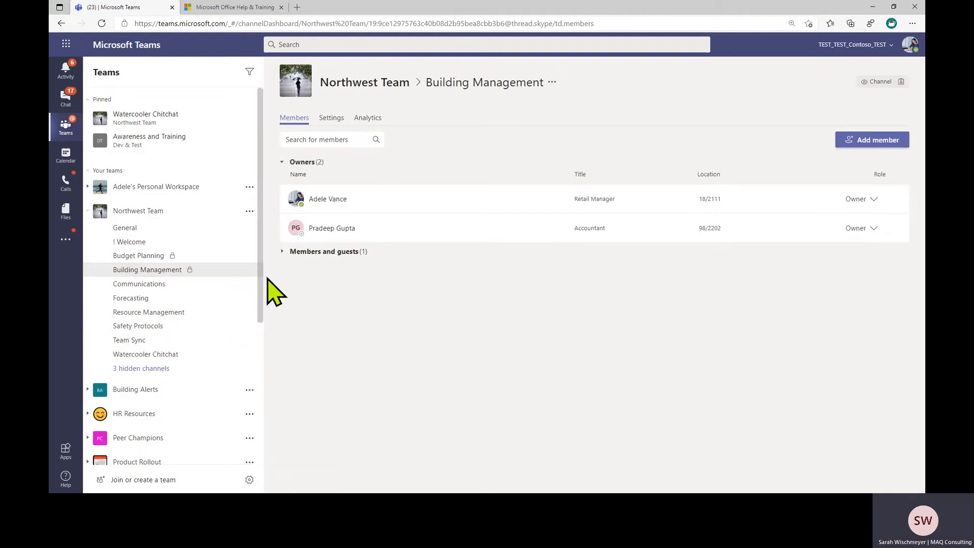
pyautogui.click(282, 252)
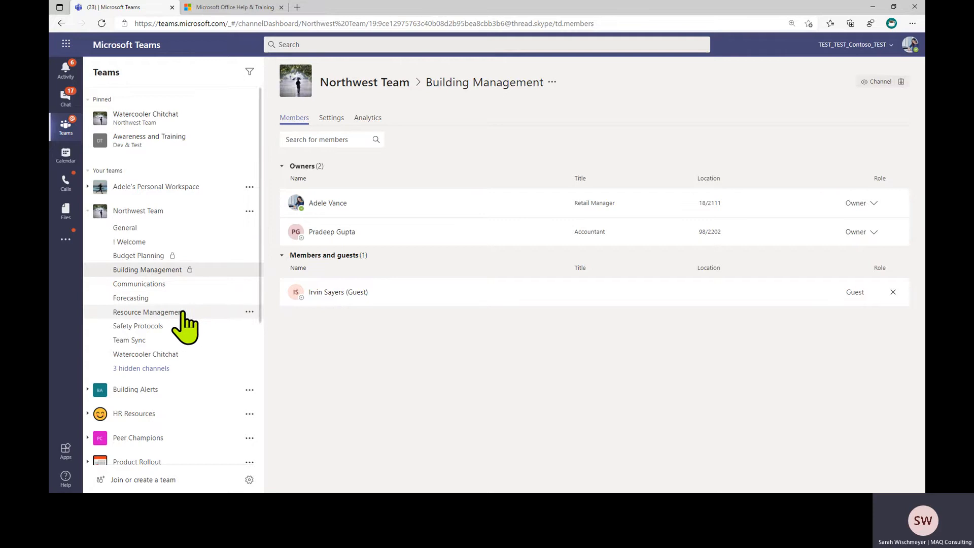
# Open the management page of the Team Sync channel to view its moderation and posting permissions
pyautogui.click(134, 341)
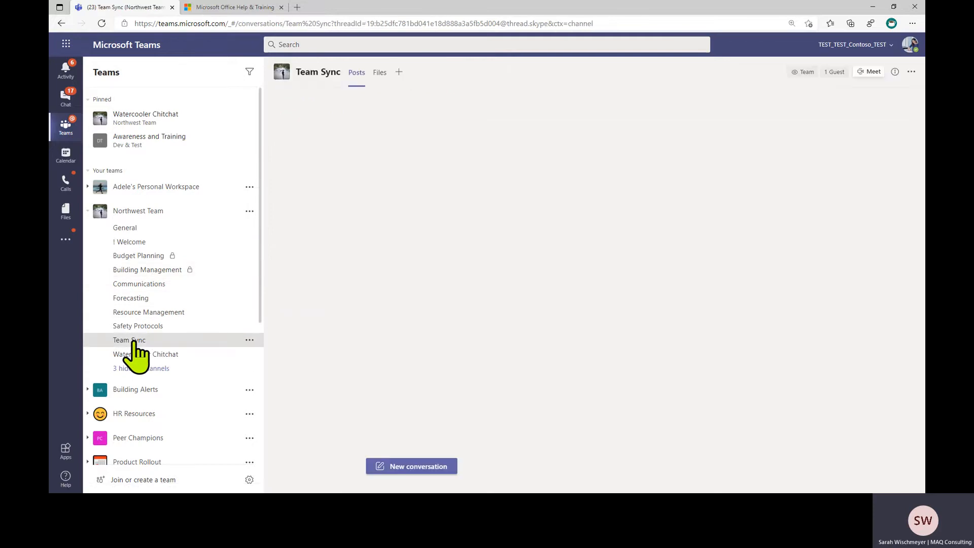
pyautogui.click(249, 341)
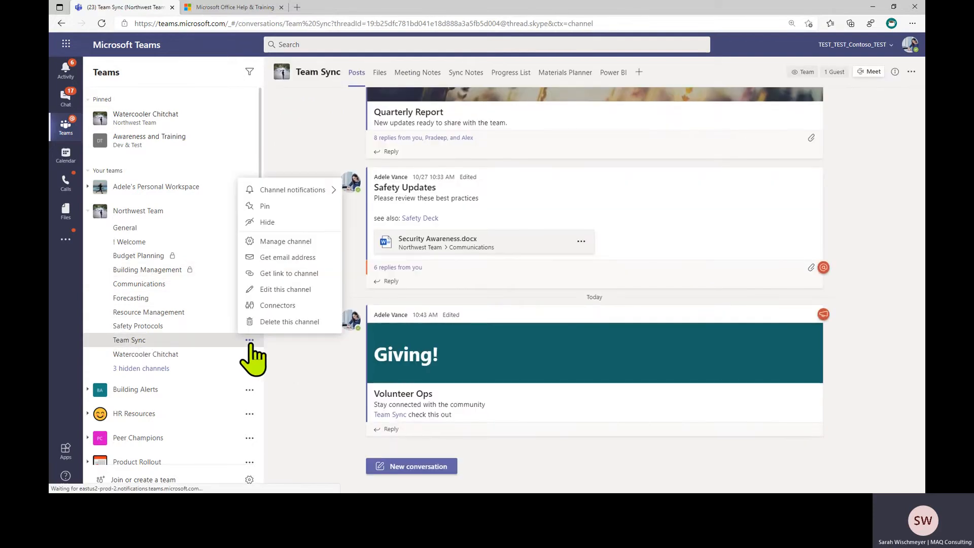
pyautogui.click(263, 241)
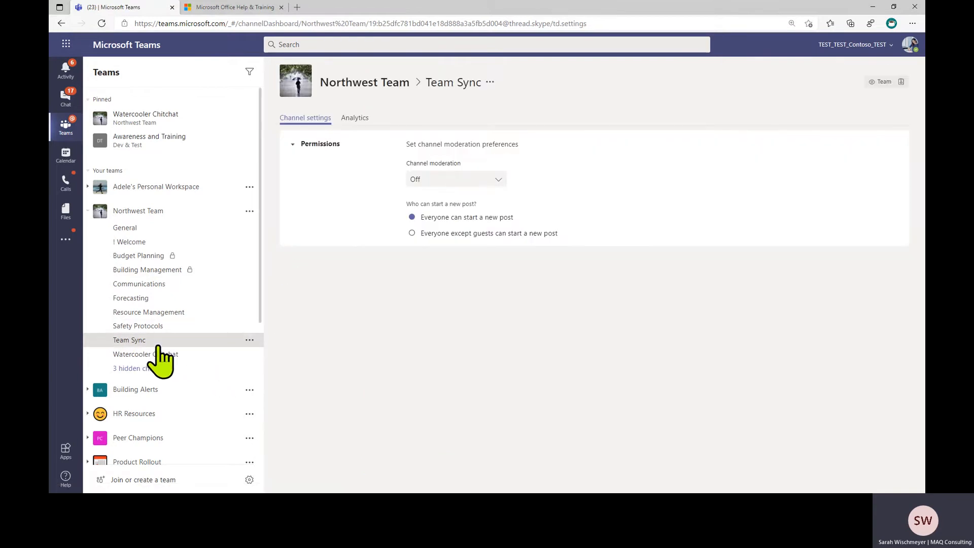
pyautogui.click(249, 340)
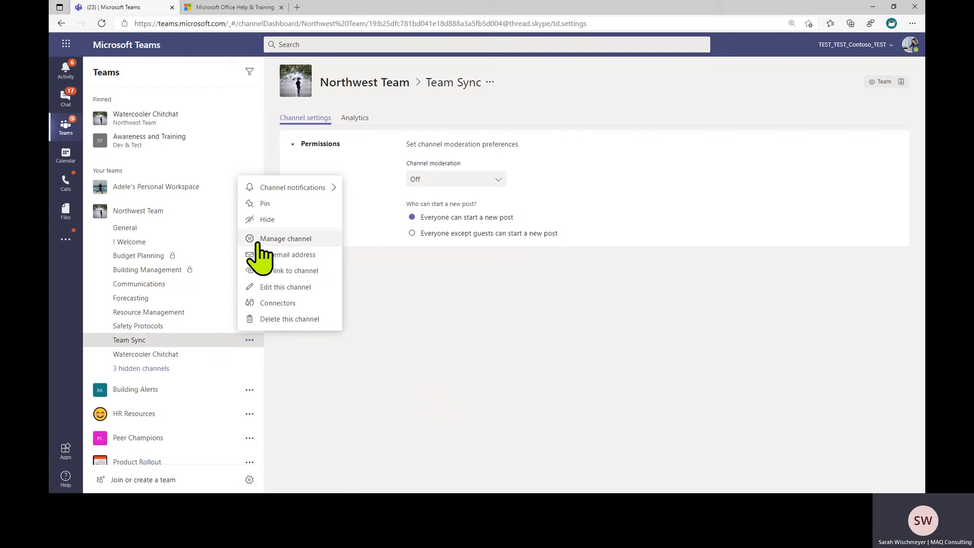
pyautogui.click(413, 343)
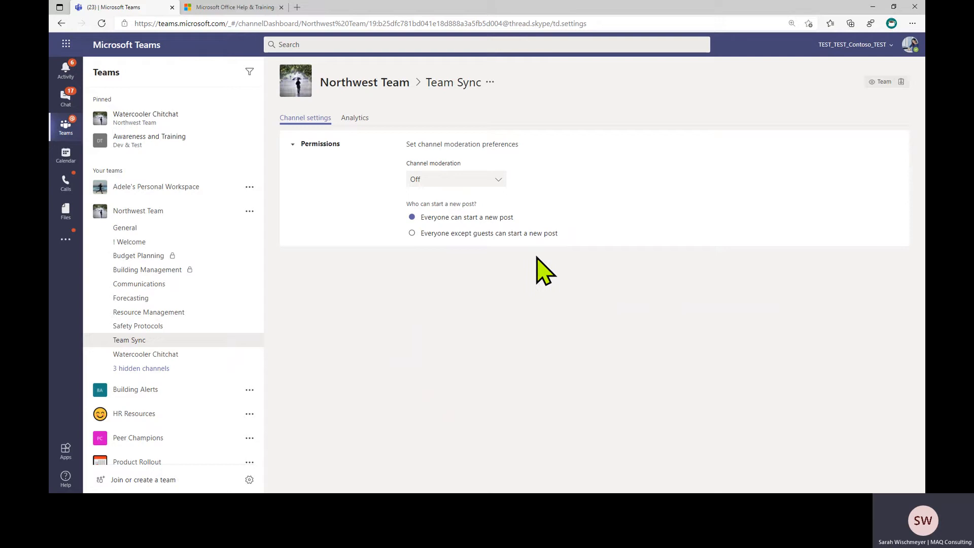
# Open the management page of the Forecasting channel and examine its moderation options, moderators and member permissions
pyautogui.click(144, 303)
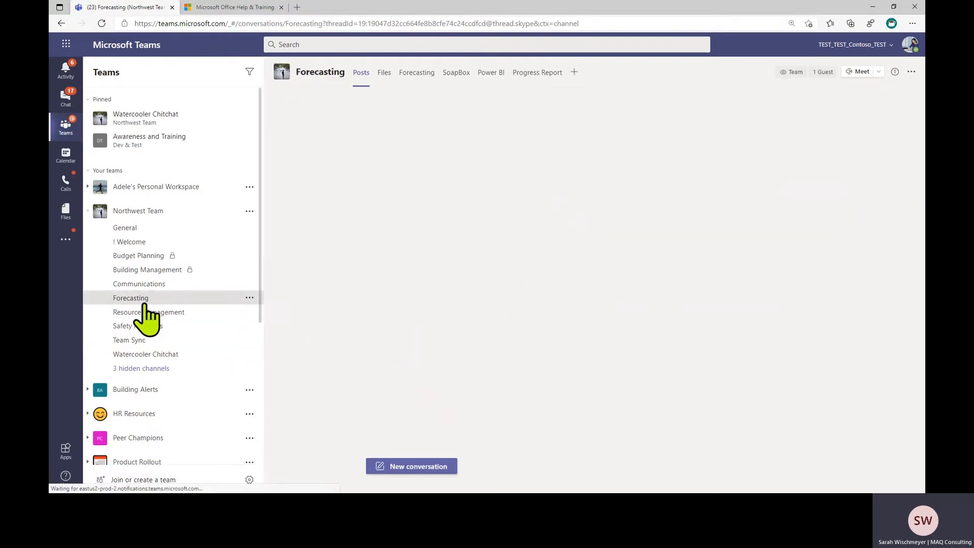
pyautogui.click(249, 297)
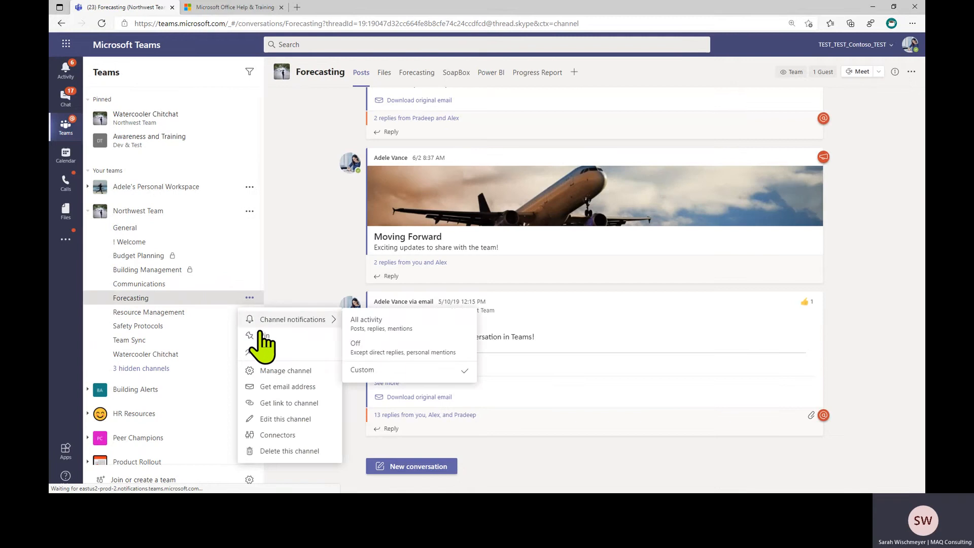
pyautogui.click(281, 371)
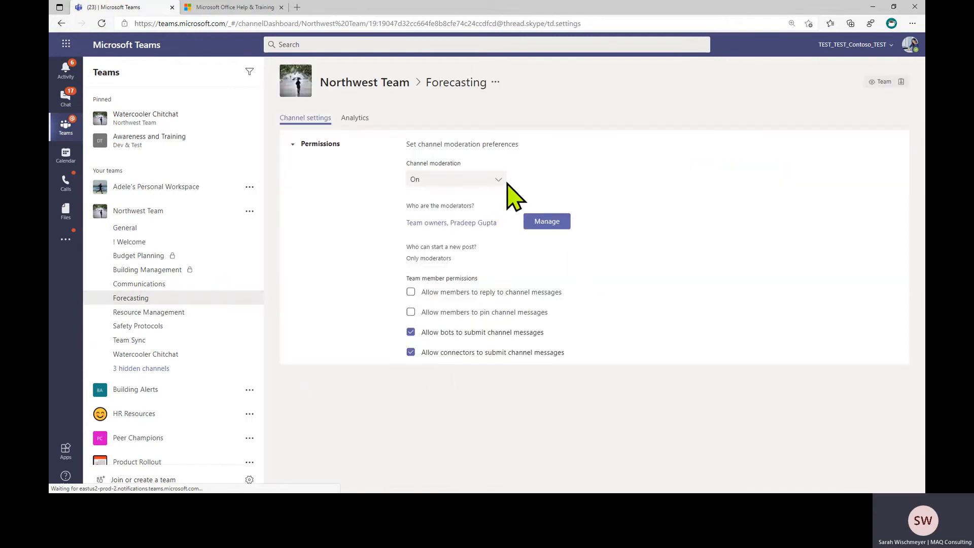
pyautogui.click(502, 181)
pyautogui.click(588, 197)
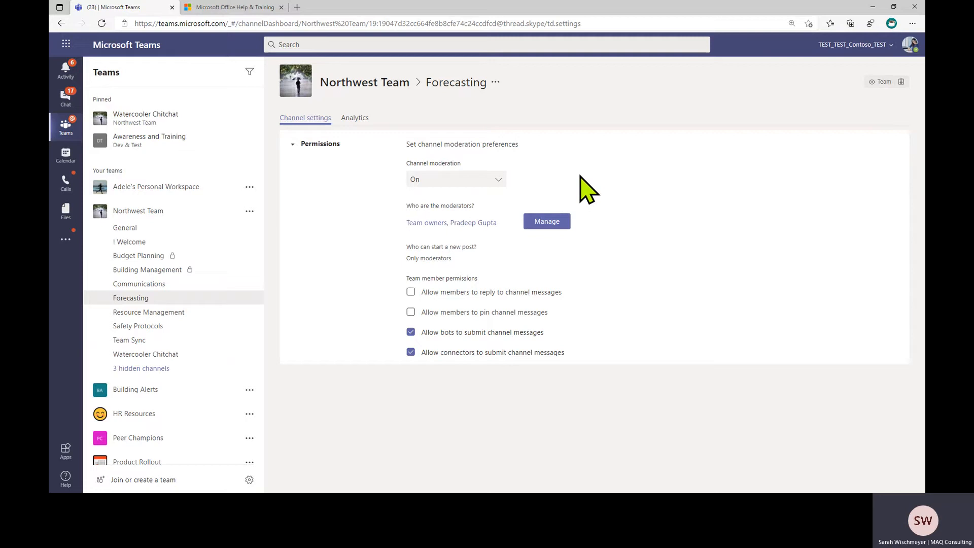
pyautogui.moveTo(413, 231)
# Open the management page of the ! Welcome channel to view its moderation settings and team member permissions
pyautogui.click(132, 243)
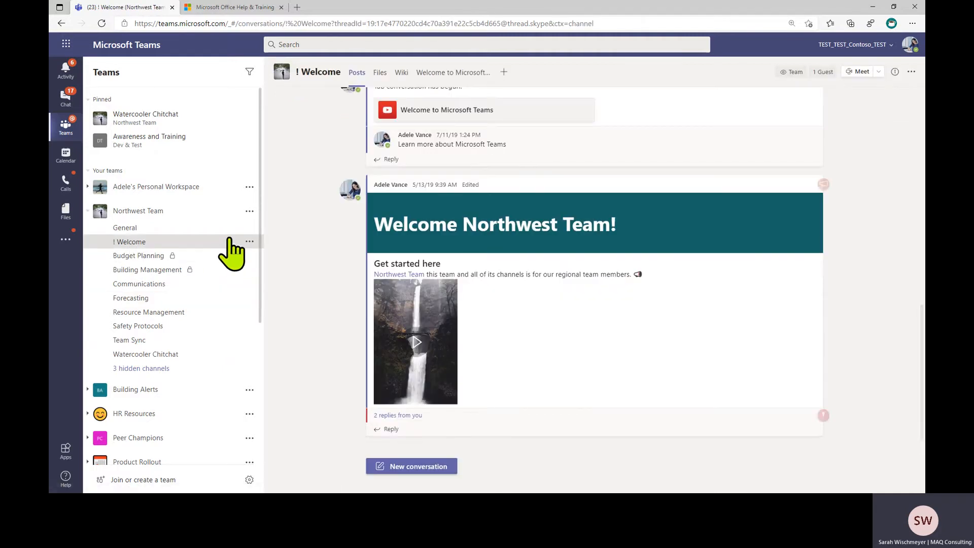
pyautogui.click(249, 242)
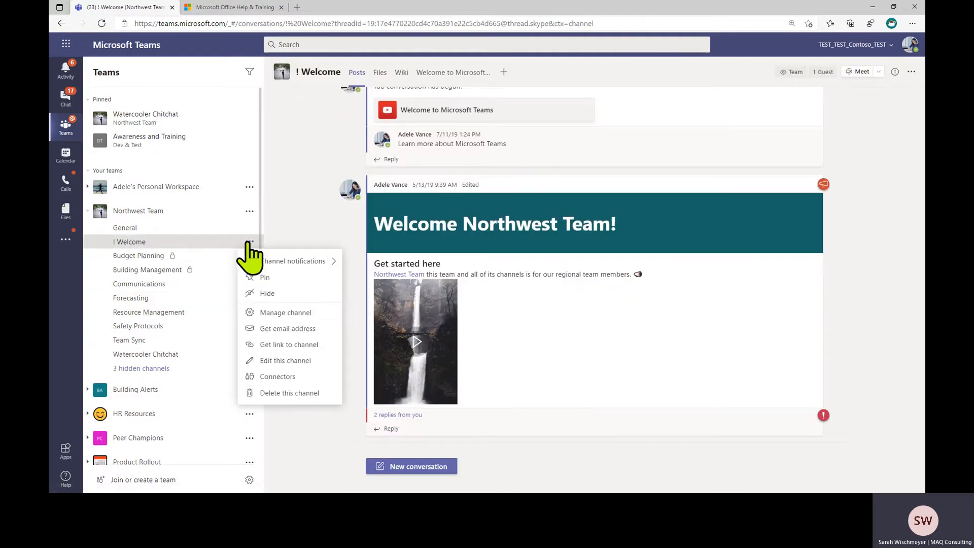
pyautogui.click(277, 313)
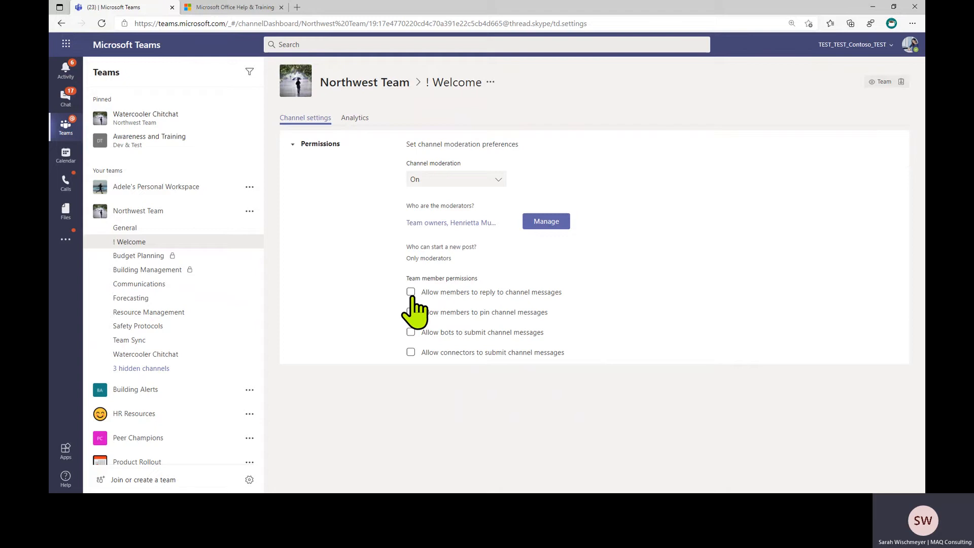
# Open the management page of Northwest Team's General channel to view who can post messages
pyautogui.click(134, 231)
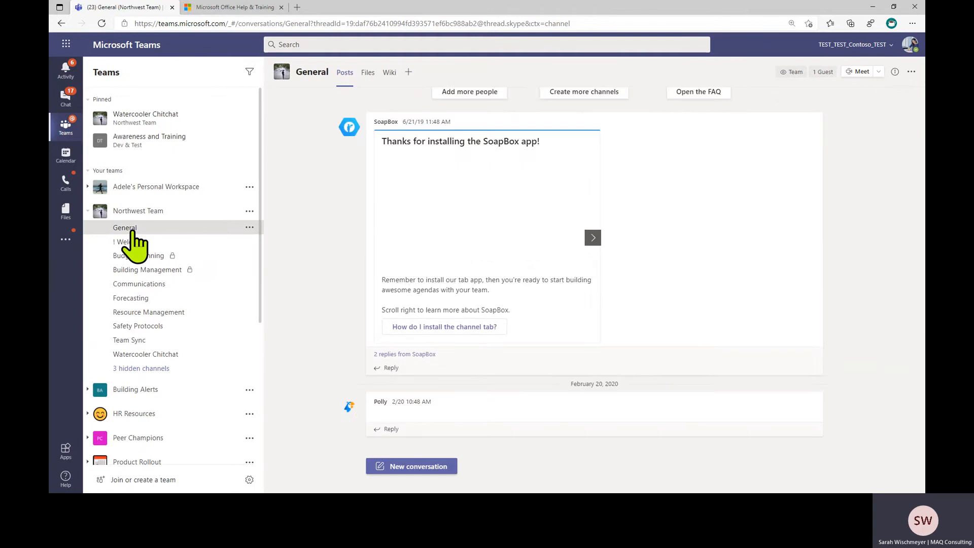
pyautogui.click(250, 227)
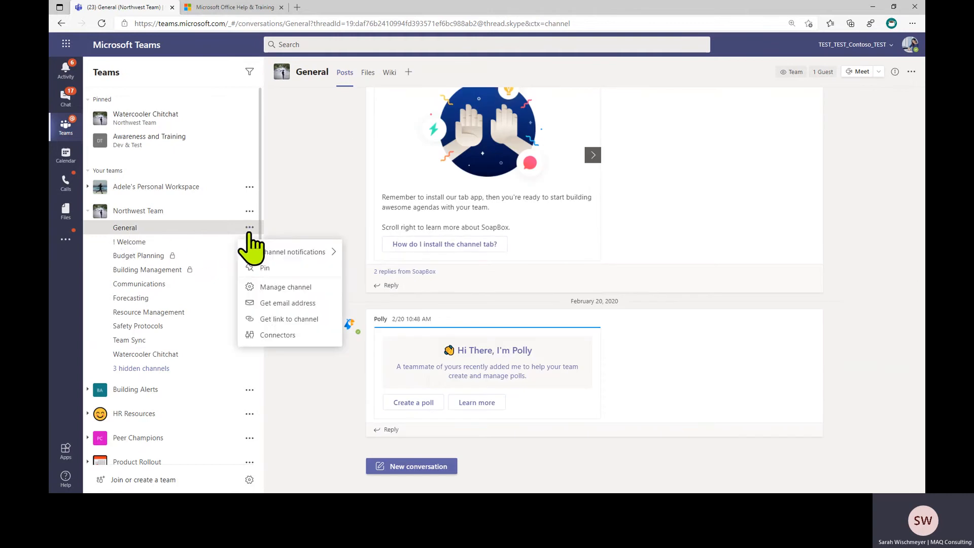
pyautogui.click(276, 287)
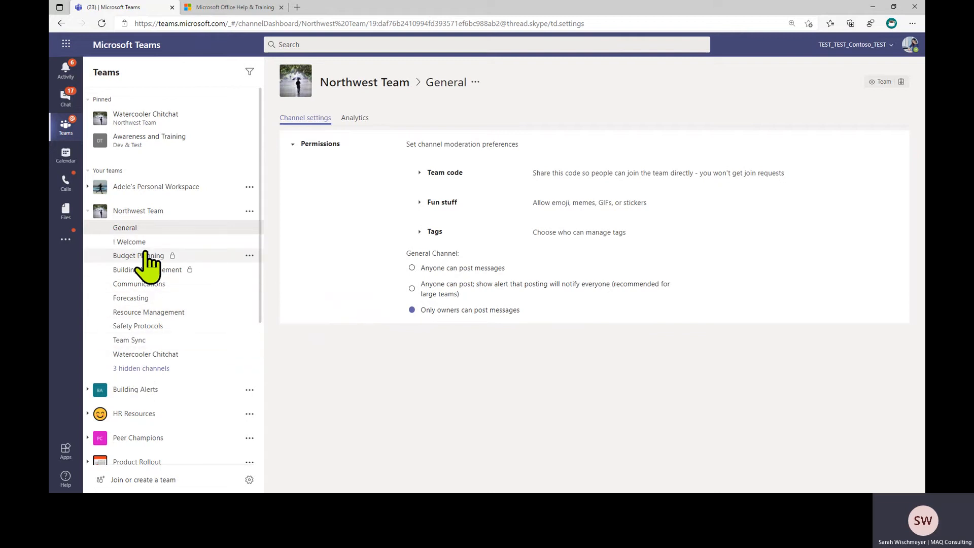
# Open Northwest Team's settings, view the team picture options, and compare the pictures of other teams in the list
pyautogui.click(249, 212)
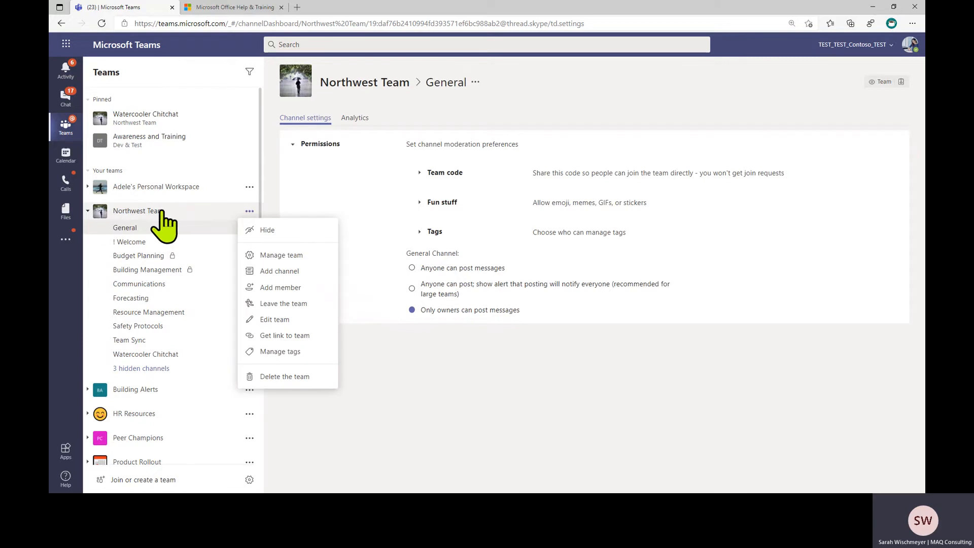
pyautogui.click(263, 259)
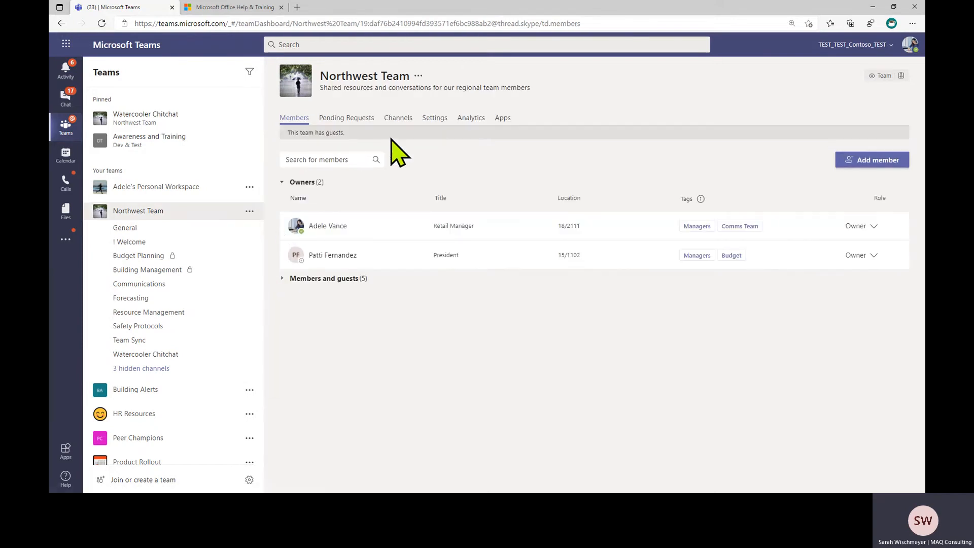
pyautogui.click(434, 120)
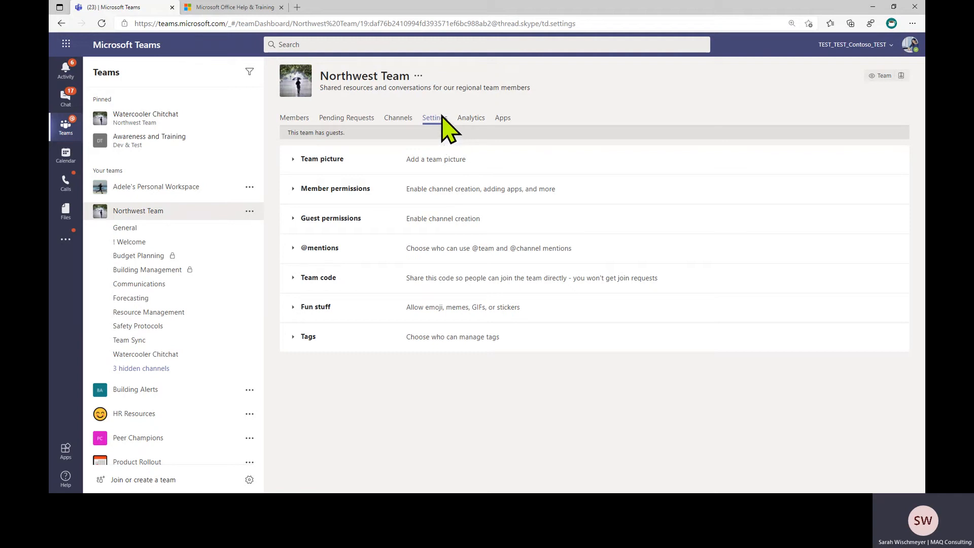
pyautogui.click(291, 160)
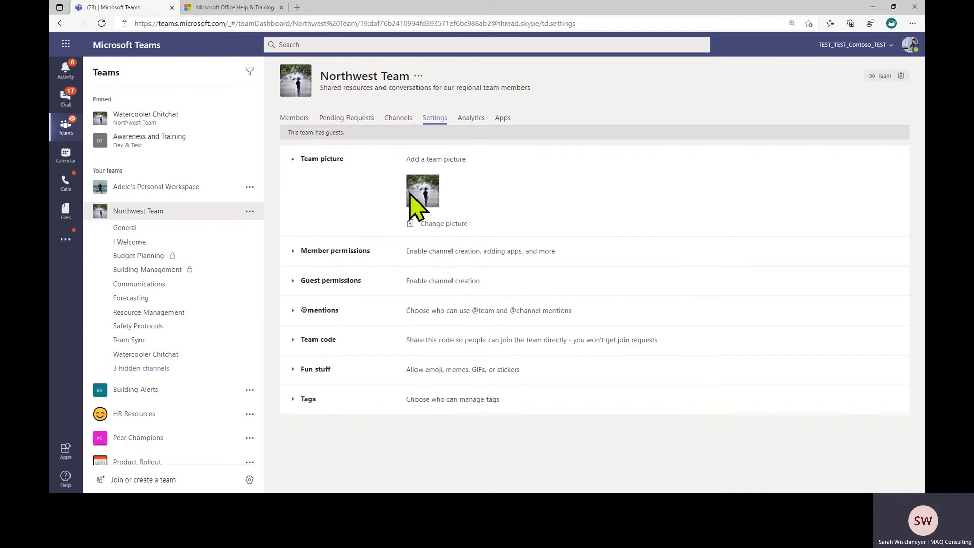
pyautogui.moveTo(294, 89)
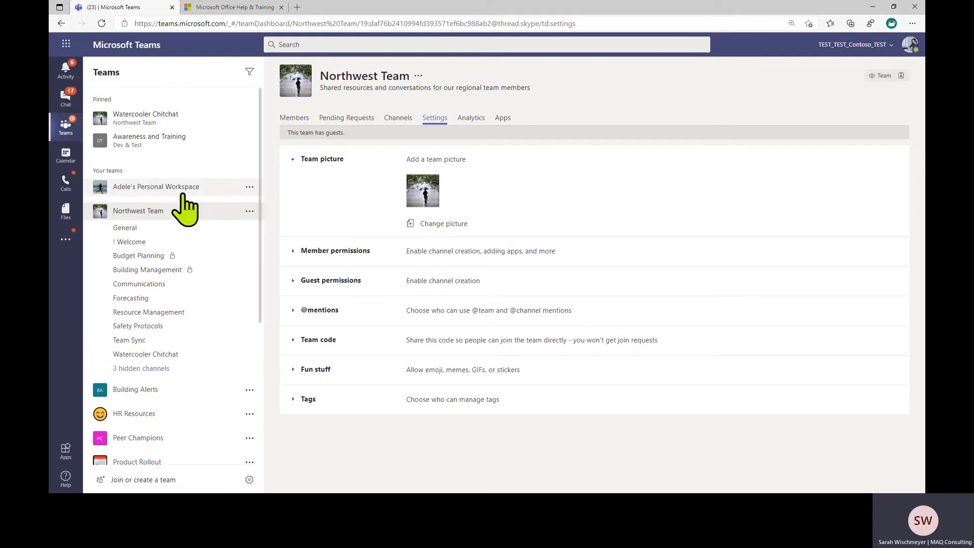
pyautogui.scroll(-3, 196, 310)
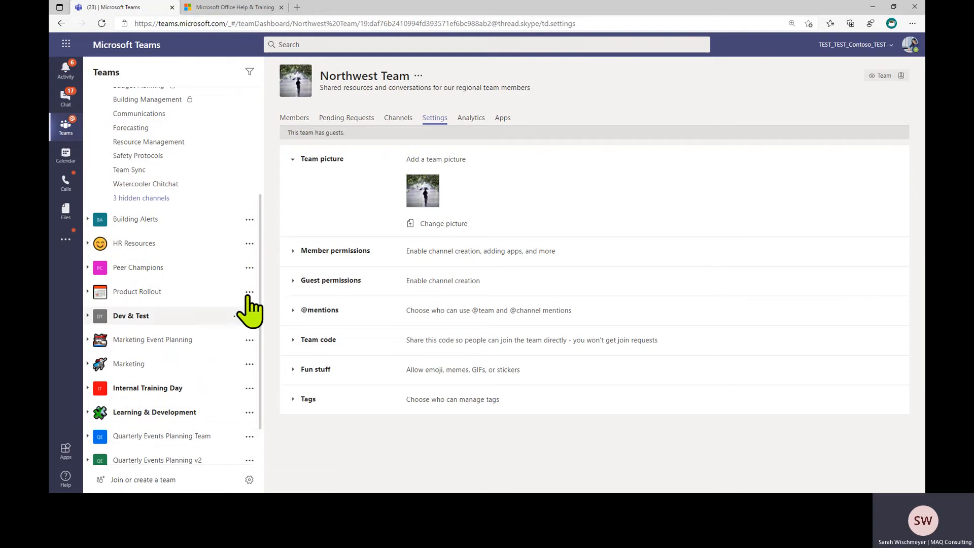
pyautogui.click(293, 162)
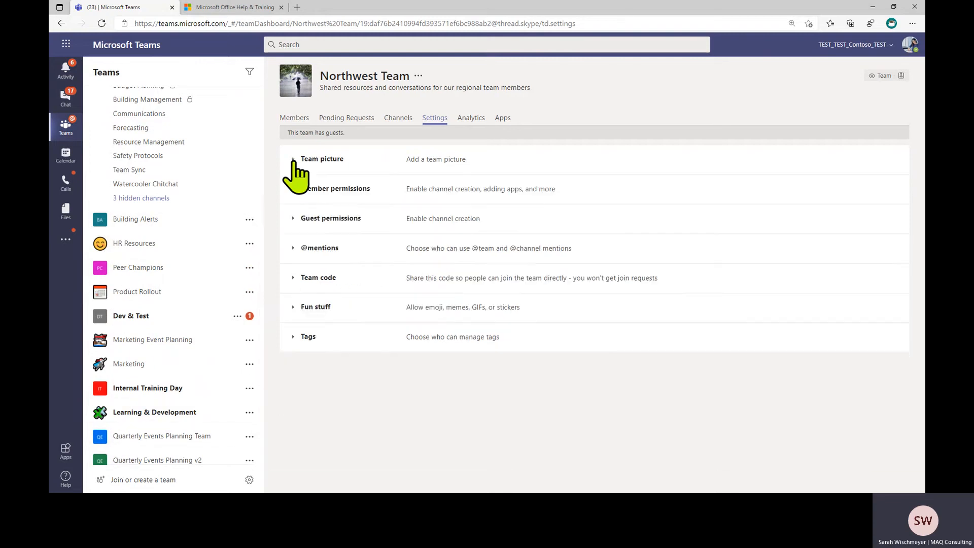
# Review Northwest Team's member permissions and guest permissions, collapsing each section after viewing it
pyautogui.click(296, 190)
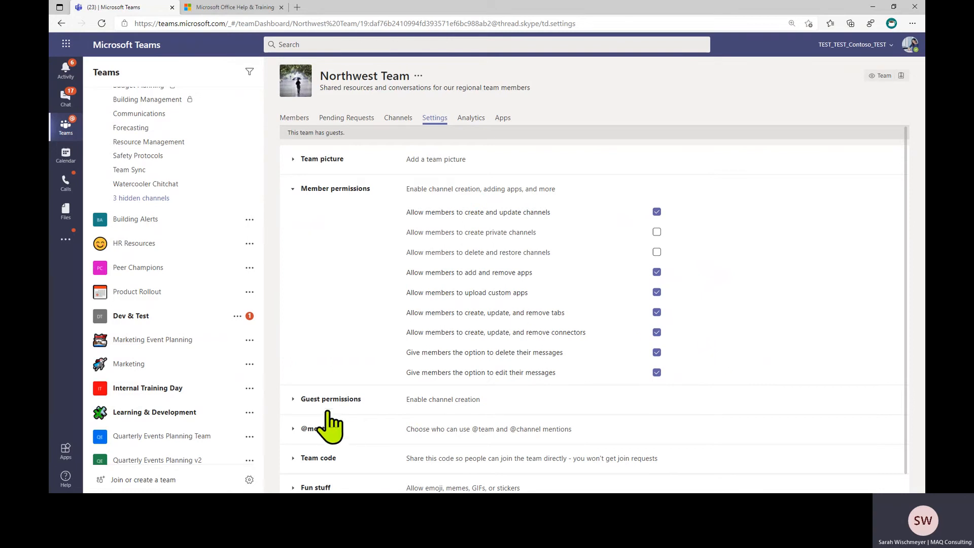
pyautogui.click(292, 190)
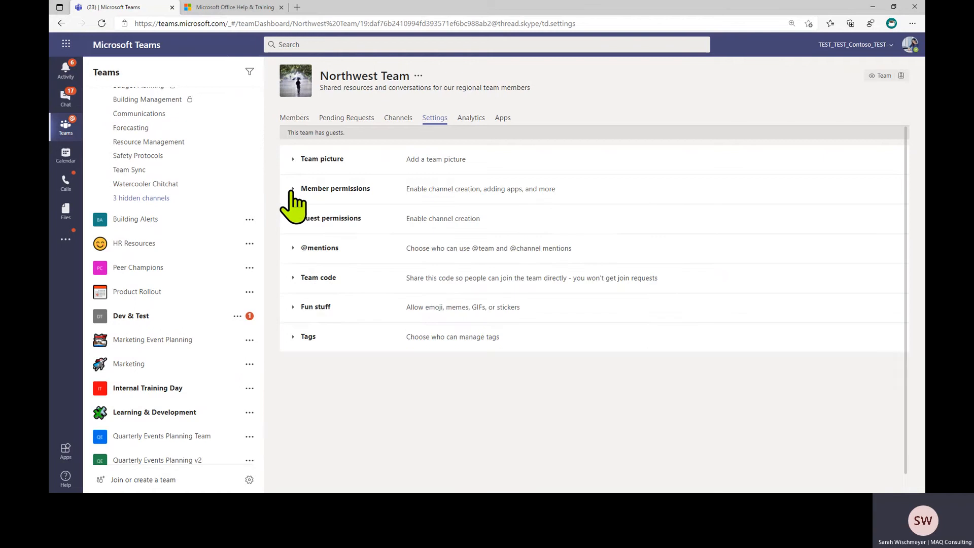
pyautogui.click(294, 219)
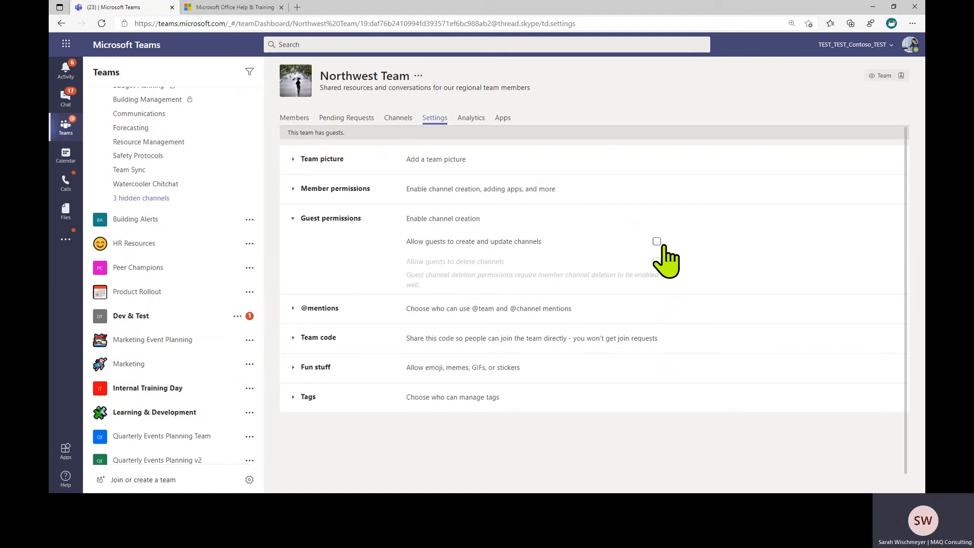
pyautogui.click(293, 219)
pyautogui.click(293, 250)
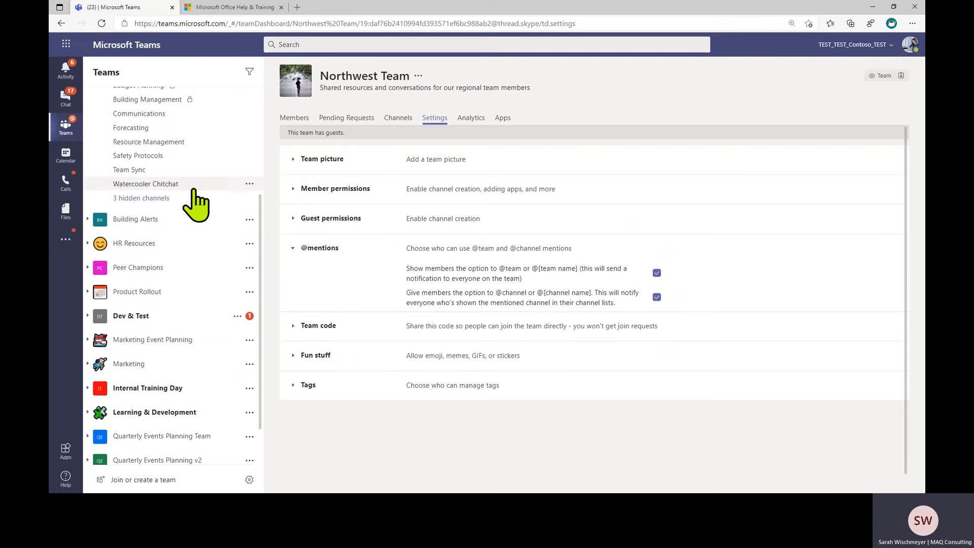
pyautogui.click(249, 170)
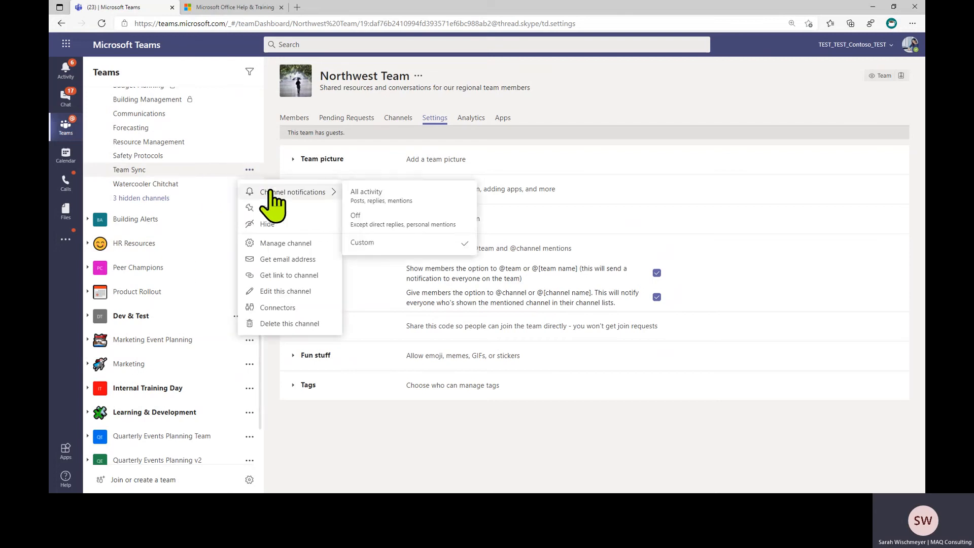
pyautogui.moveTo(339, 196)
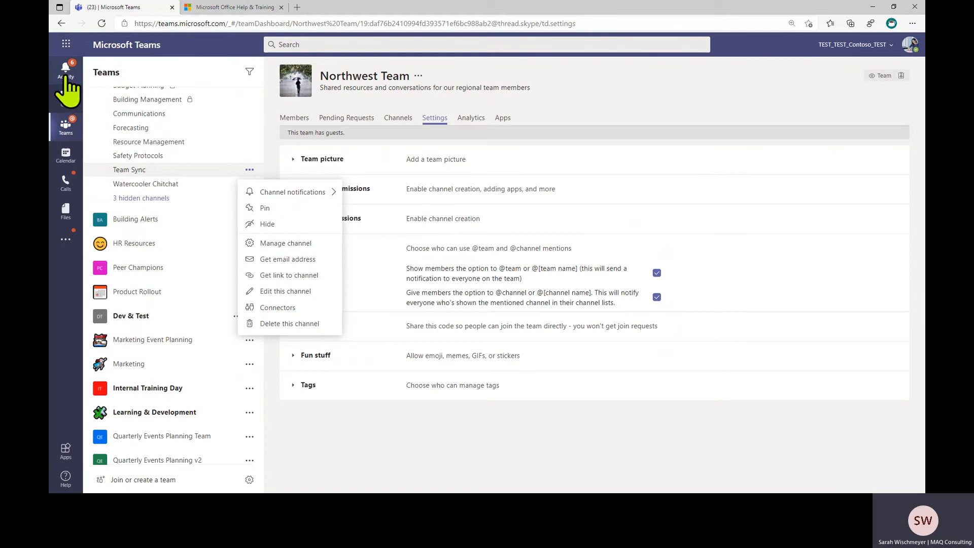
pyautogui.click(703, 260)
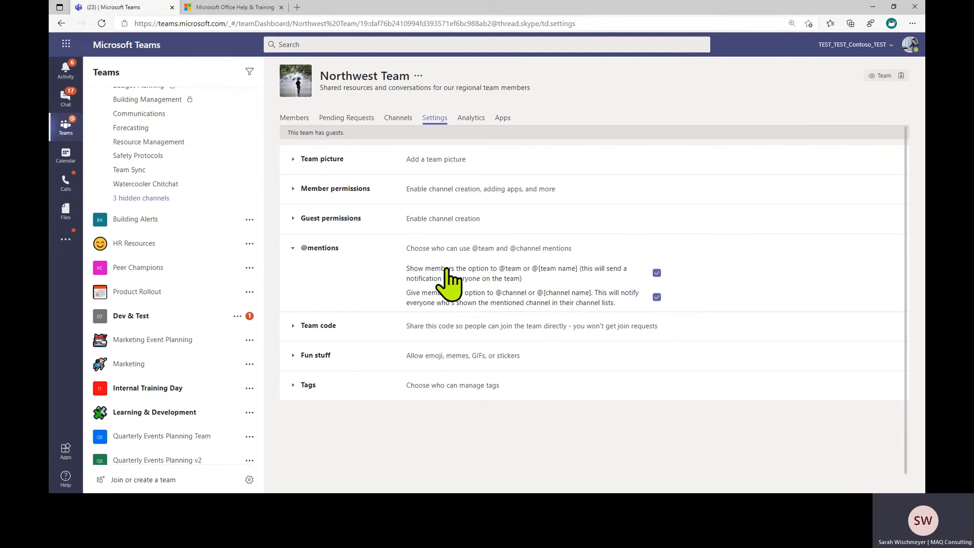
pyautogui.click(294, 248)
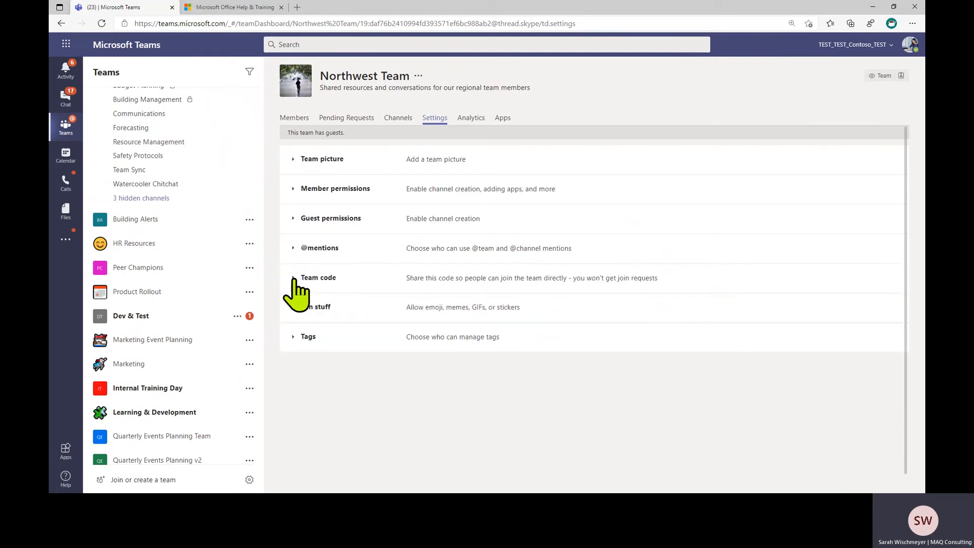
# Generate a team code for joining Northwest Team directly, remove it, and collapse the section
pyautogui.click(293, 277)
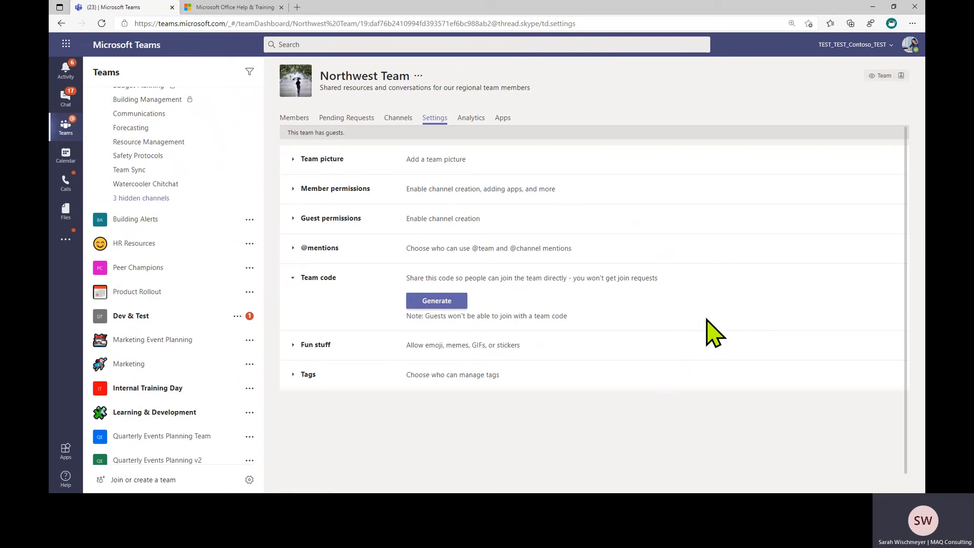
pyautogui.click(450, 302)
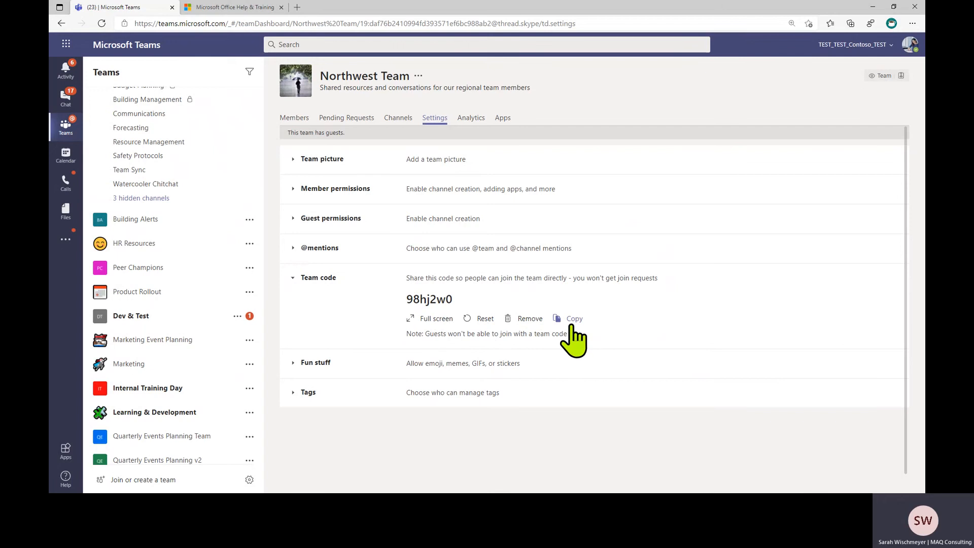
pyautogui.click(532, 324)
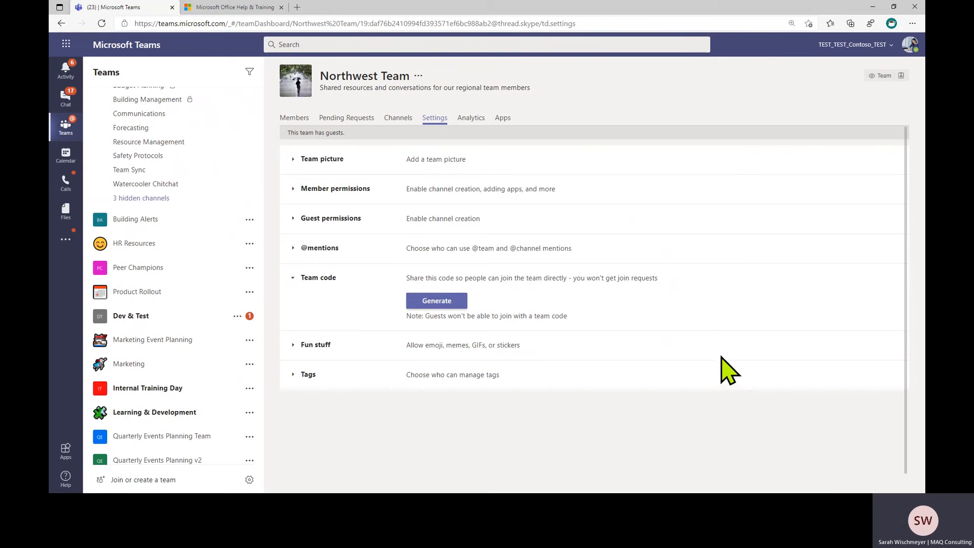
pyautogui.click(295, 278)
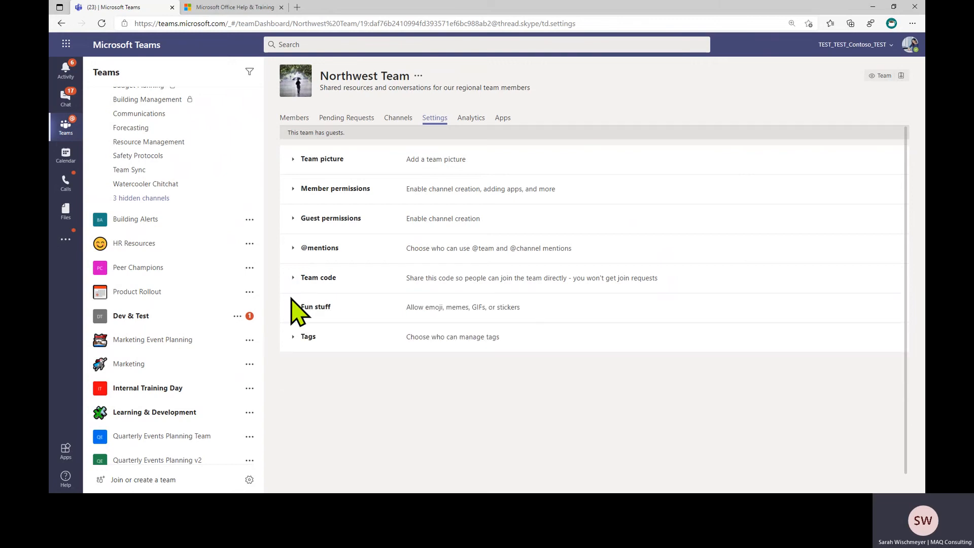
# Review the Giphy content filter choices under Northwest Team's Fun stuff settings and expand the tag management setting
pyautogui.click(294, 307)
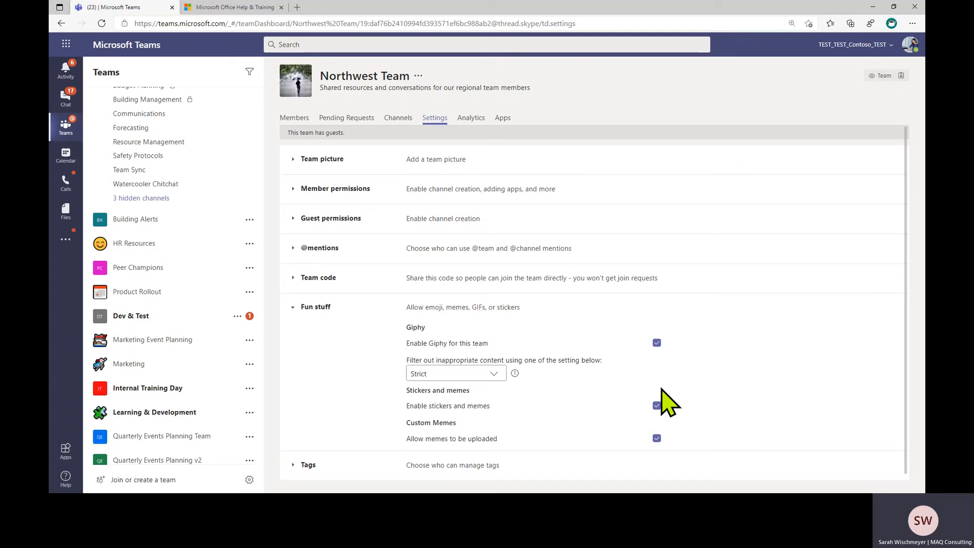
pyautogui.click(493, 376)
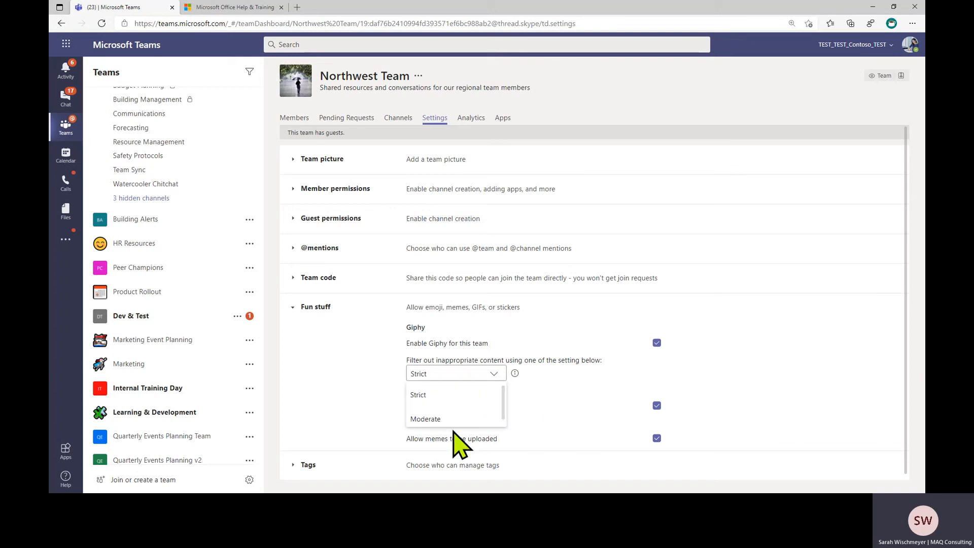
pyautogui.click(756, 378)
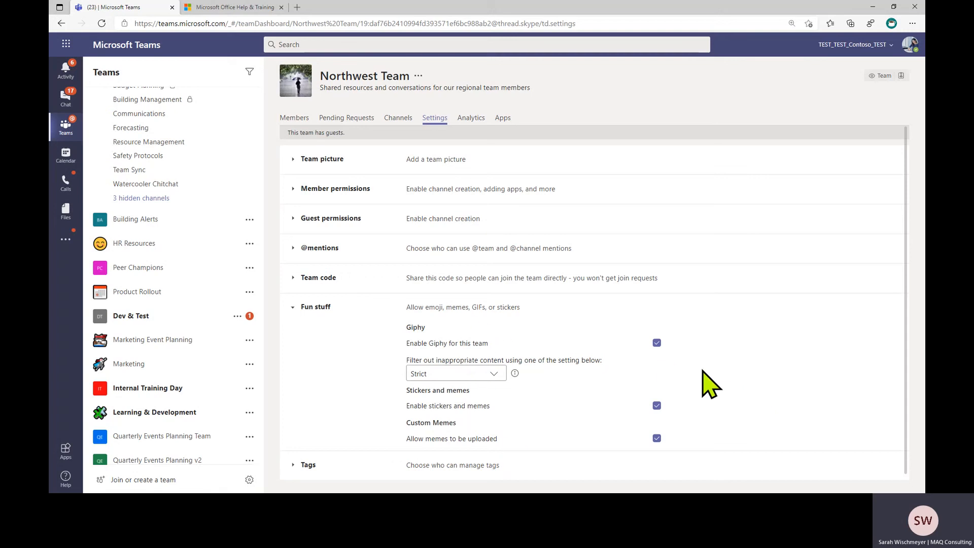
pyautogui.click(293, 307)
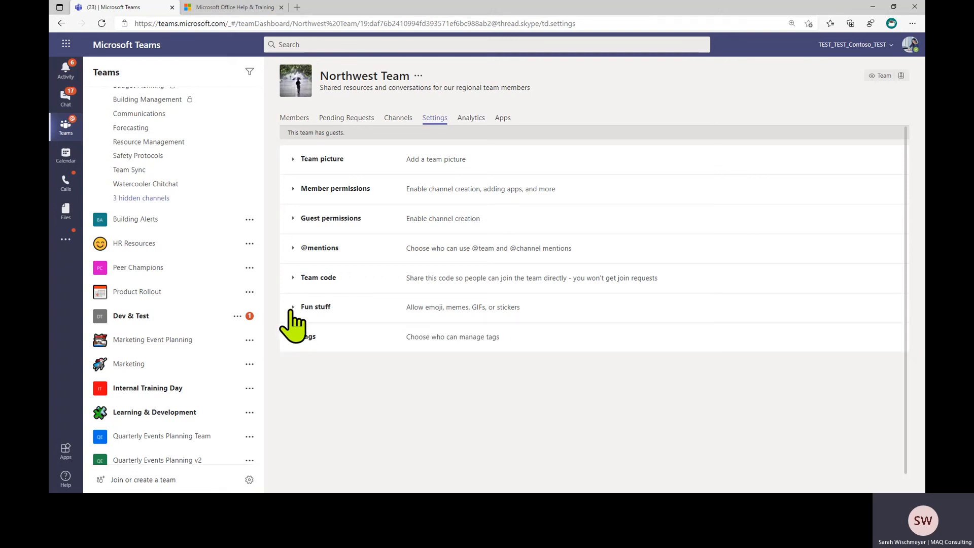
pyautogui.click(293, 336)
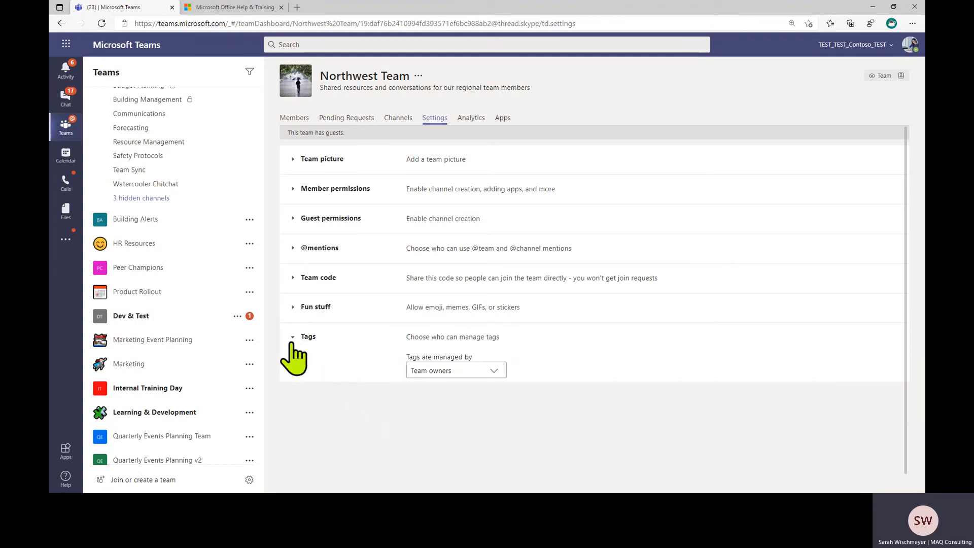
pyautogui.scroll(3, 236, 322)
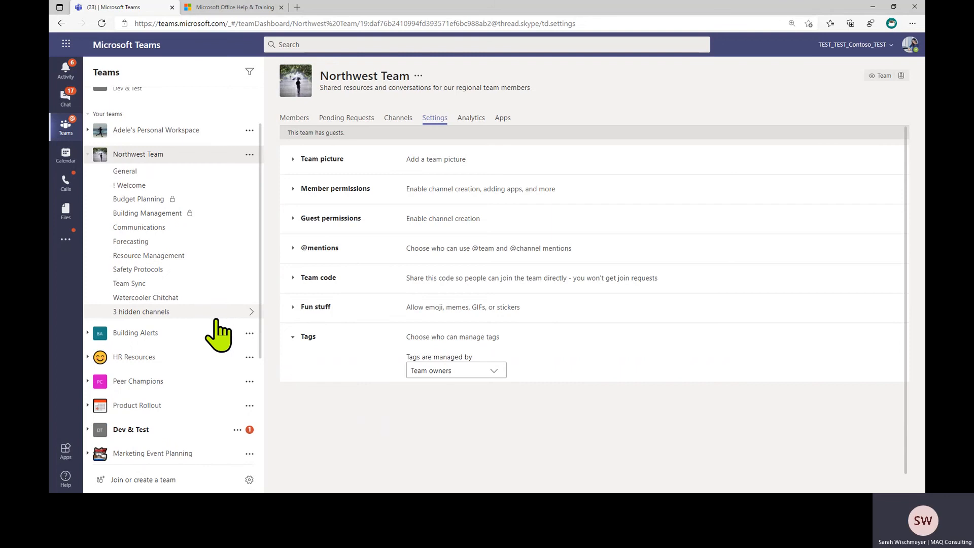
# Review the existing tags in Northwest Team's tag management dialog and close it
pyautogui.click(250, 161)
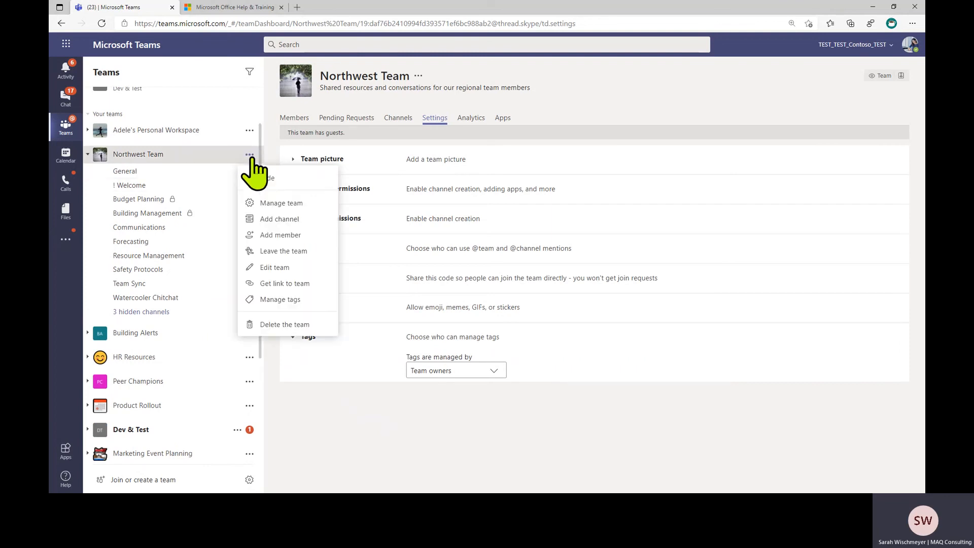
pyautogui.click(274, 301)
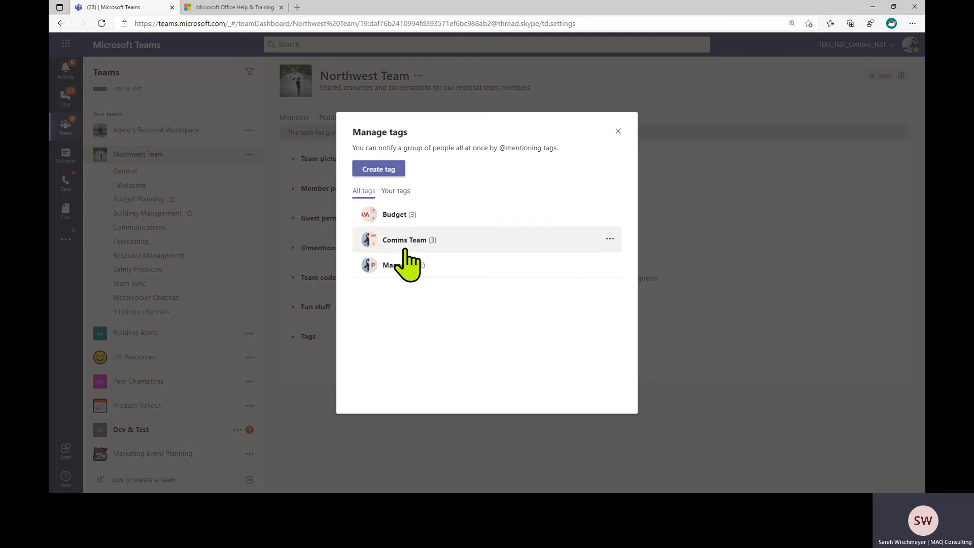
pyautogui.click(618, 131)
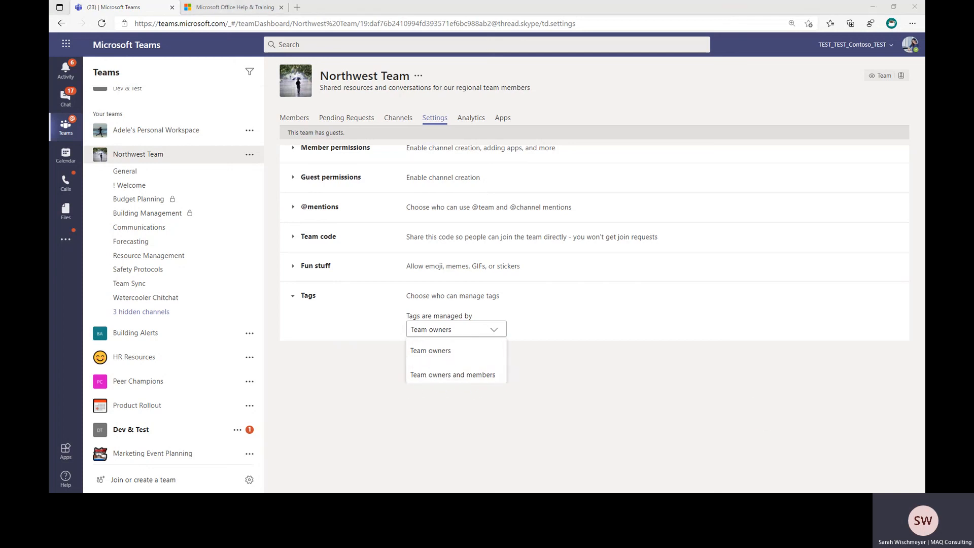
# Review Northwest Team's analytics, installed apps and member list, and return to the Team Sync channel
pyautogui.click(470, 122)
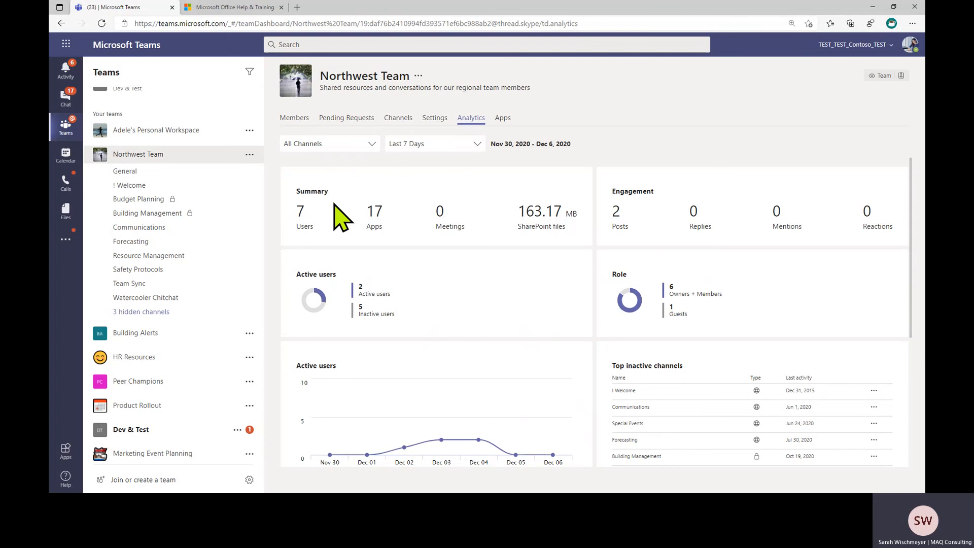
pyautogui.click(503, 120)
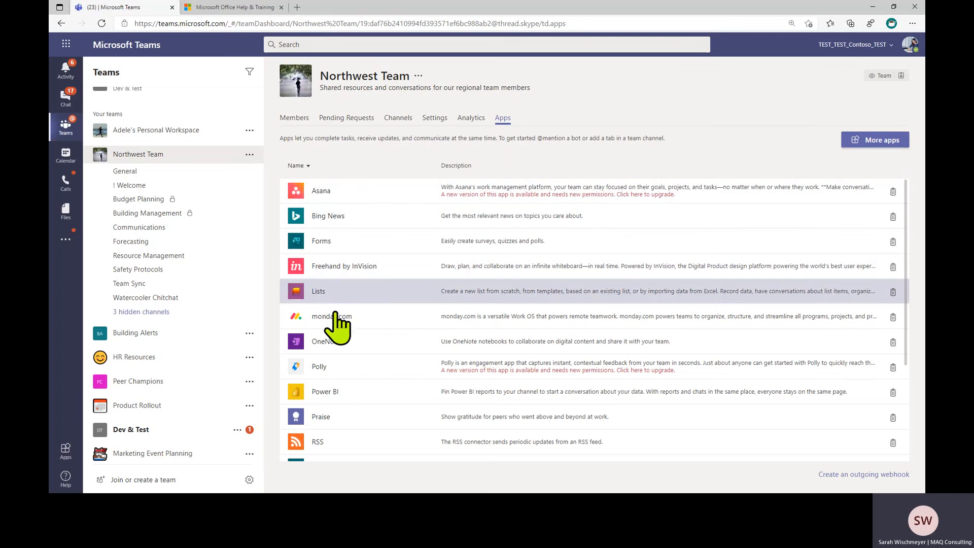
pyautogui.scroll(-3, 336, 451)
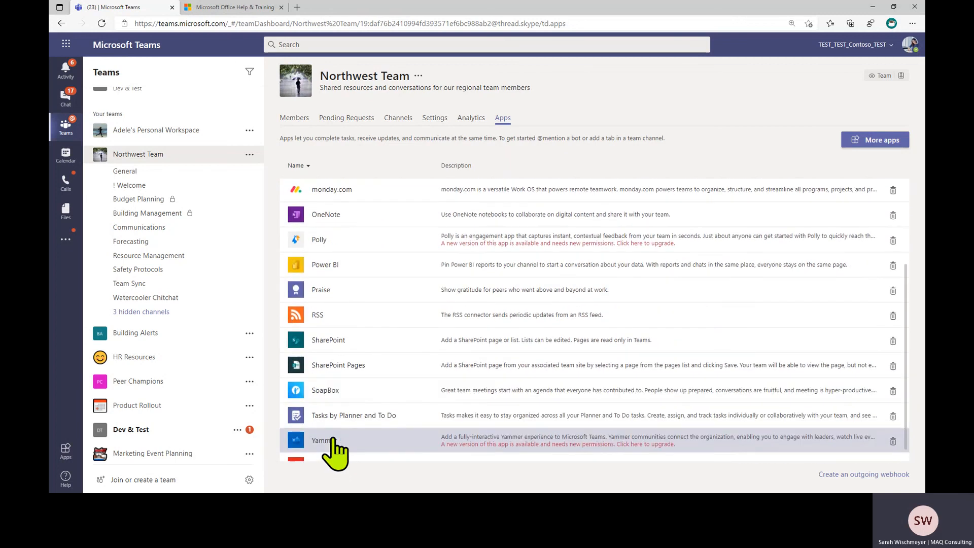
pyautogui.scroll(5, 337, 390)
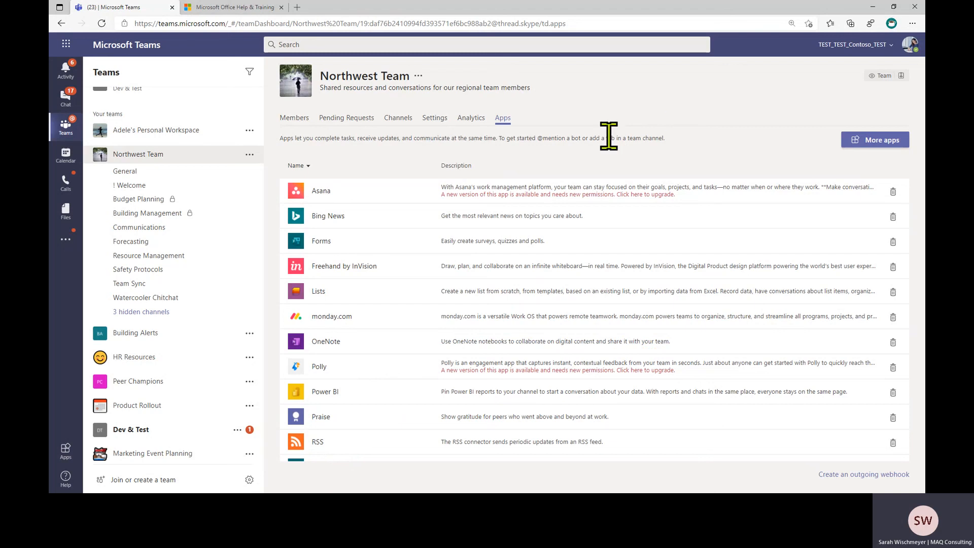
pyautogui.click(298, 122)
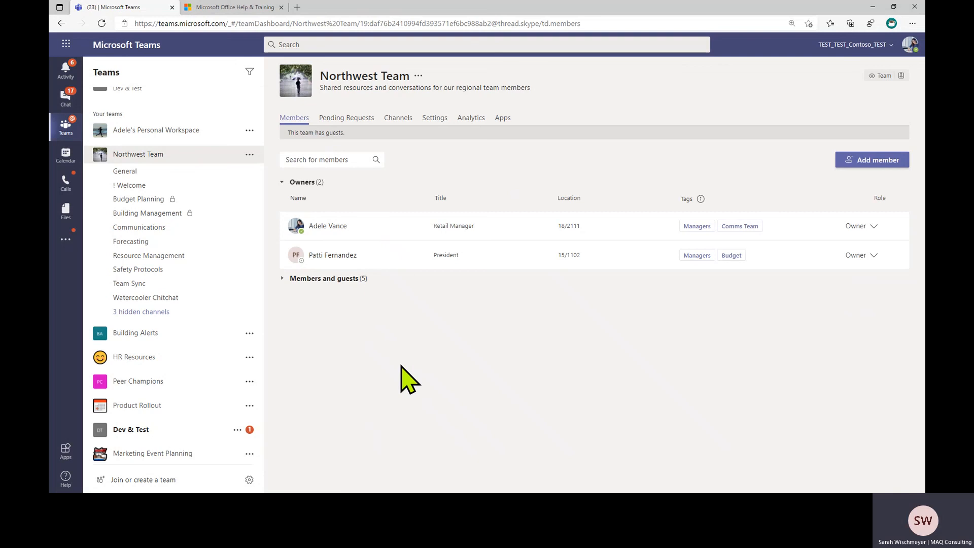
pyautogui.click(134, 284)
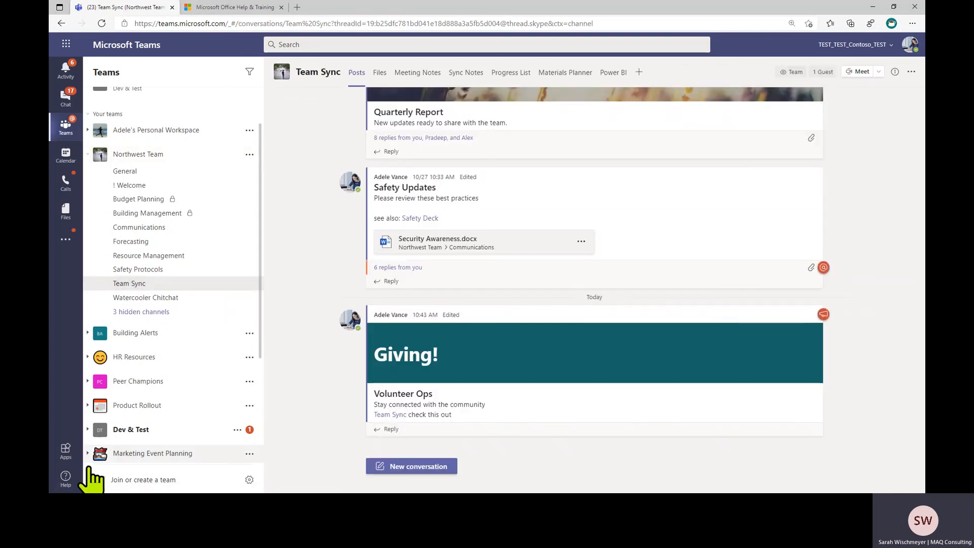
# Open the in-app Help and look through its topics, including the admin, popular and browse help links
pyautogui.click(66, 479)
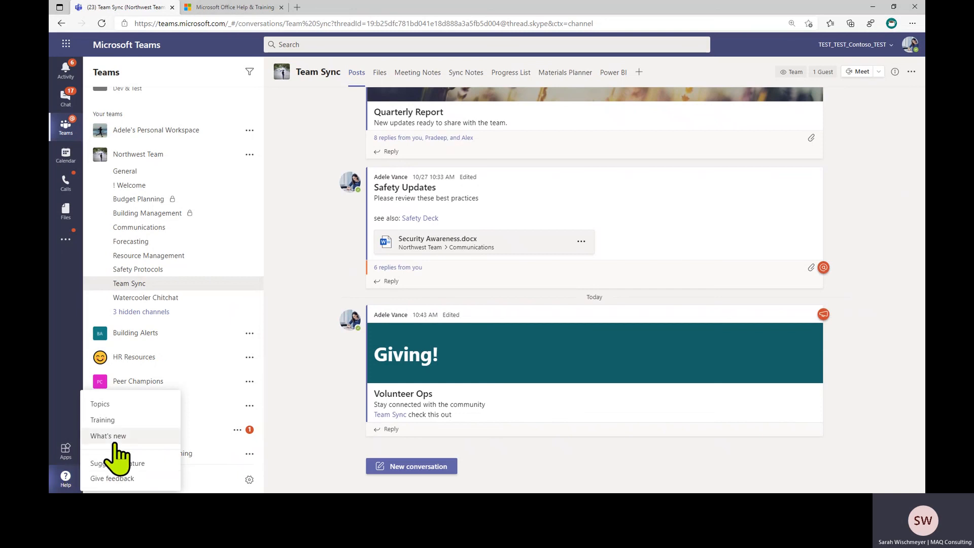
pyautogui.click(109, 421)
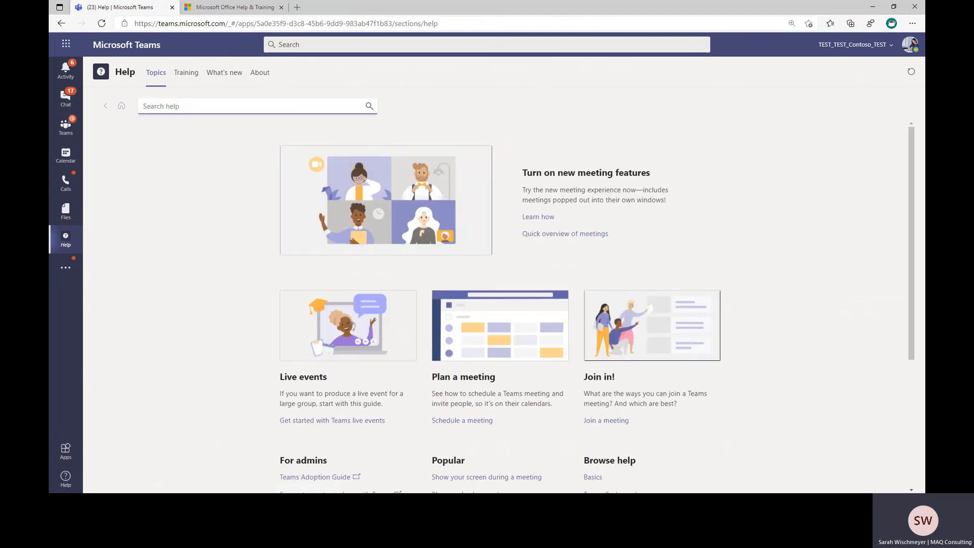
pyautogui.scroll(-1, 662, 333)
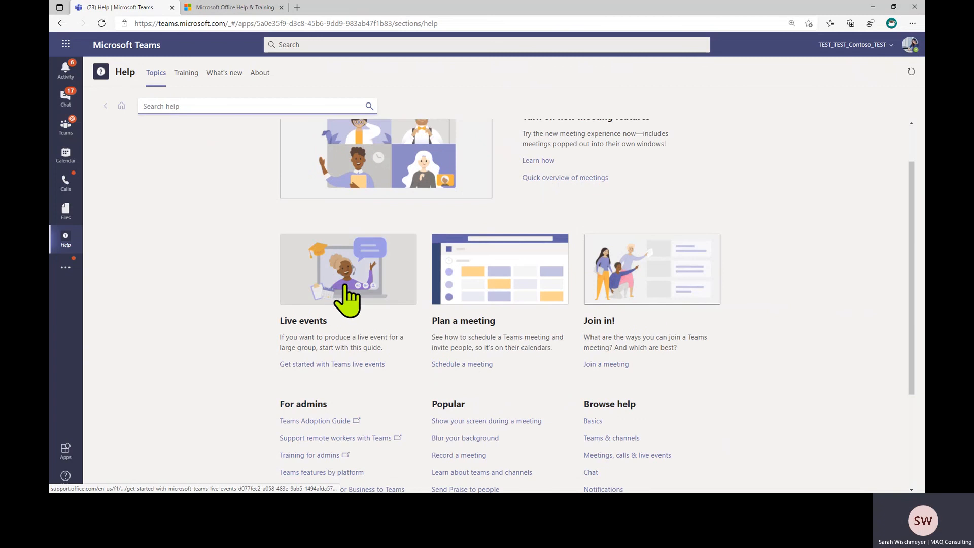
pyautogui.scroll(-2, 680, 390)
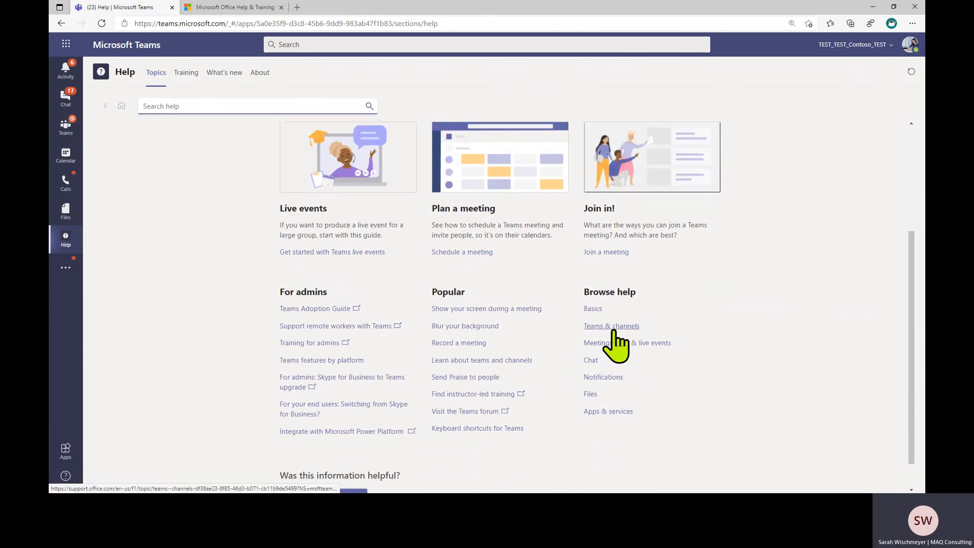
pyautogui.scroll(2, 251, 271)
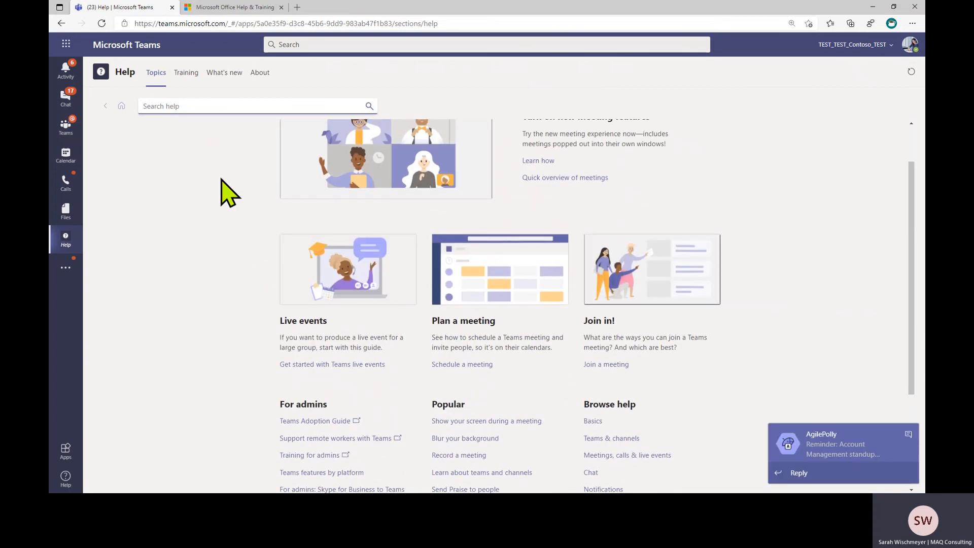
# Search the help topics for "private channels"
pyautogui.click(189, 108)
pyautogui.write('private channels')
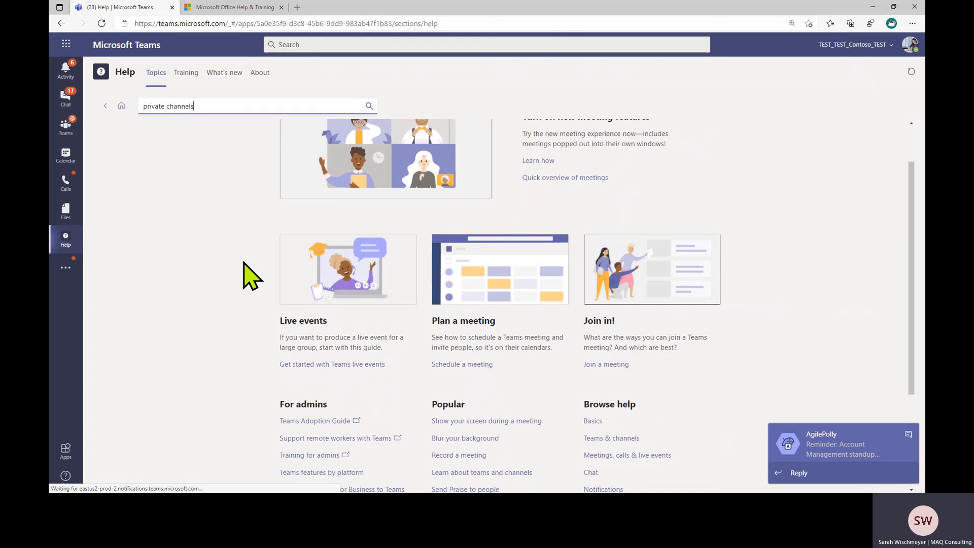
pyautogui.press('Return')
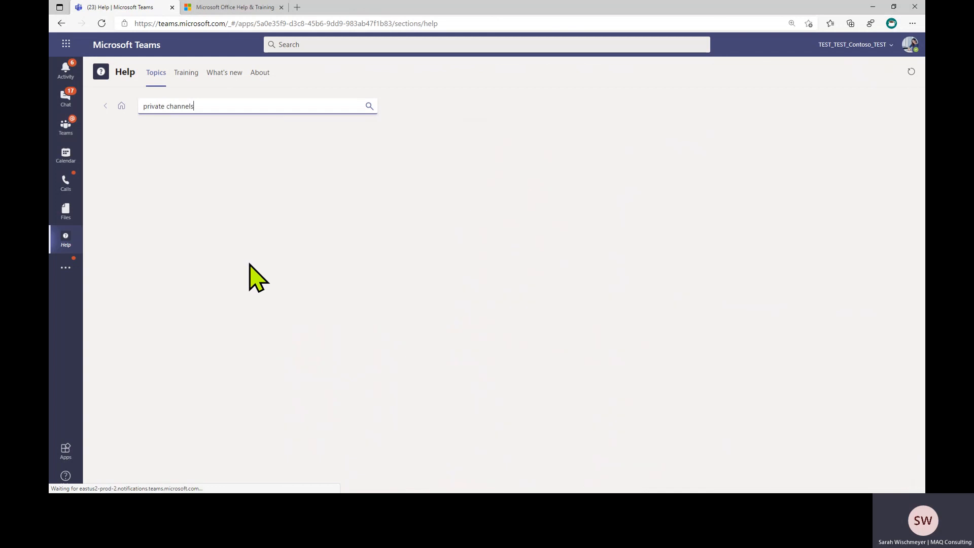